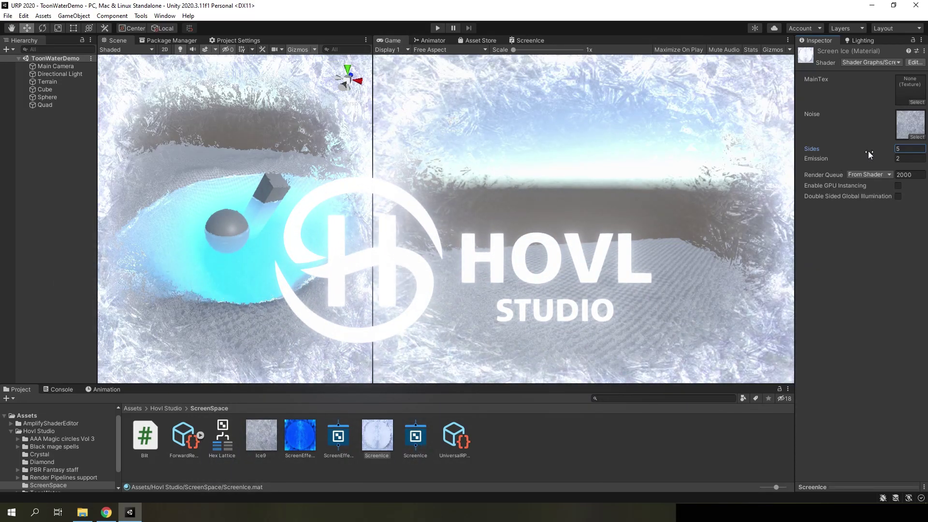
Drag the Screen Ice material's Sides value up to 11.84 so the frost border gets thinner.
mouse_move(869, 148)
left_mouse_down()
mouse_move(903, 151)
mouse_move(60, 165)
mouse_move(889, 187)
mouse_move(18, 193)
left_mouse_up()
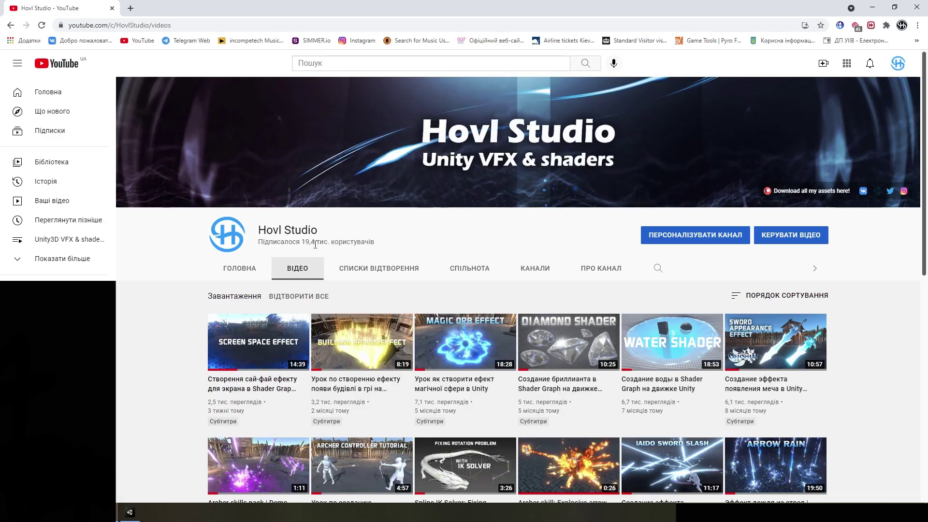
Open the Screen Space Effect tutorial, rewind it to 1:47, and browse the ice texture image results.
left_click(257, 348)
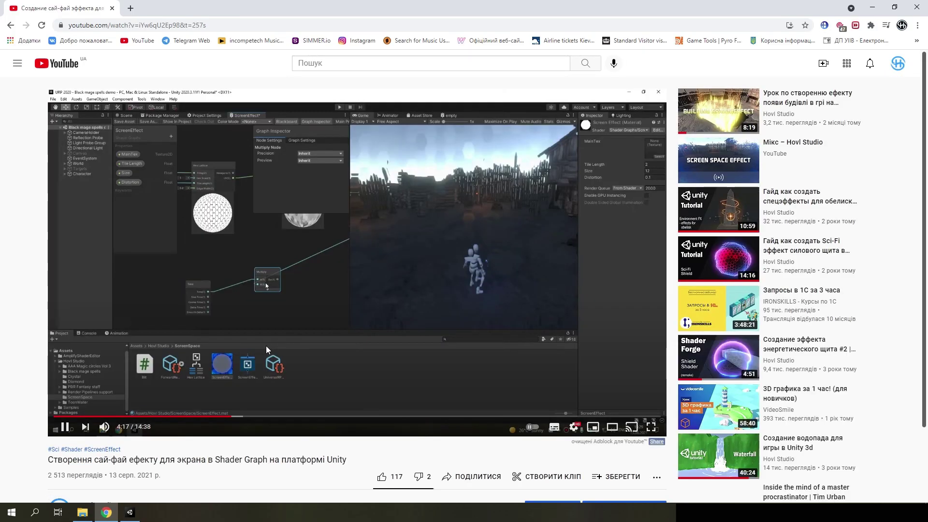
left_click_drag(198, 414, 128, 416)
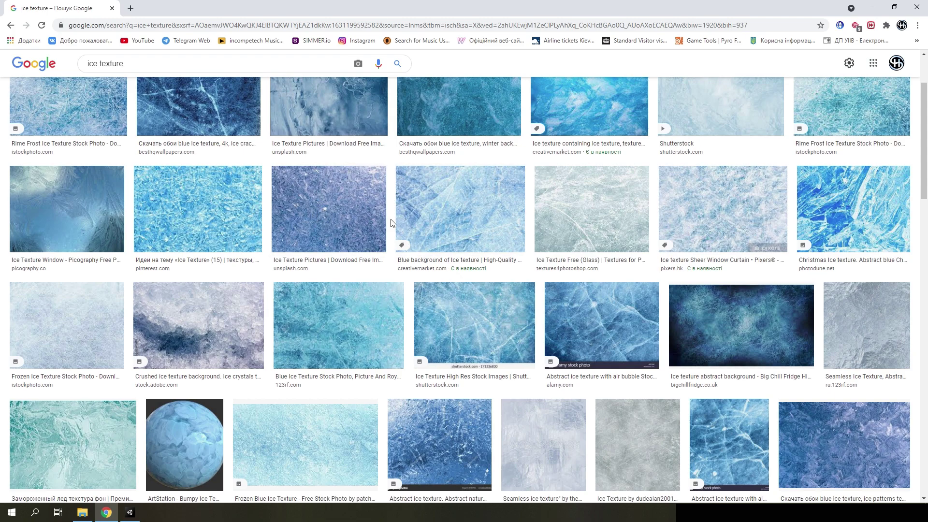
scroll(450, 275, "down", 10)
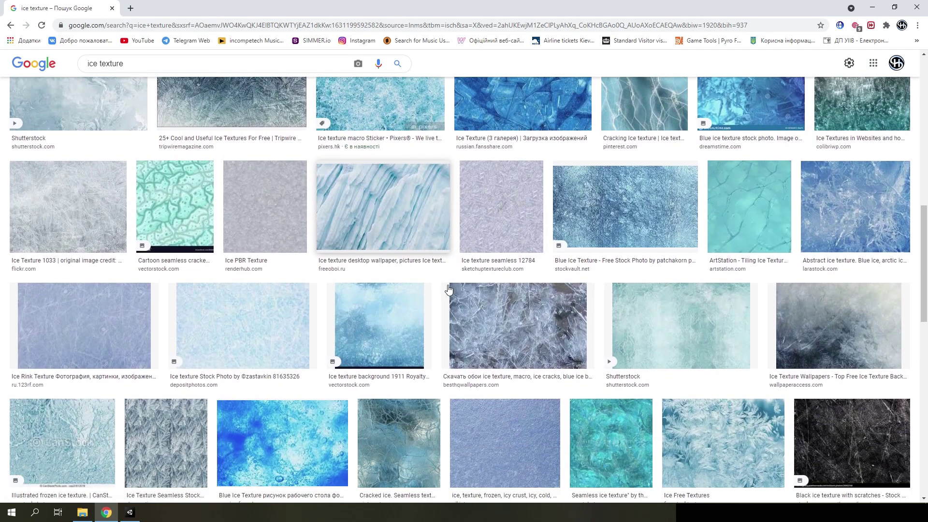
scroll(448, 288, "down", 4)
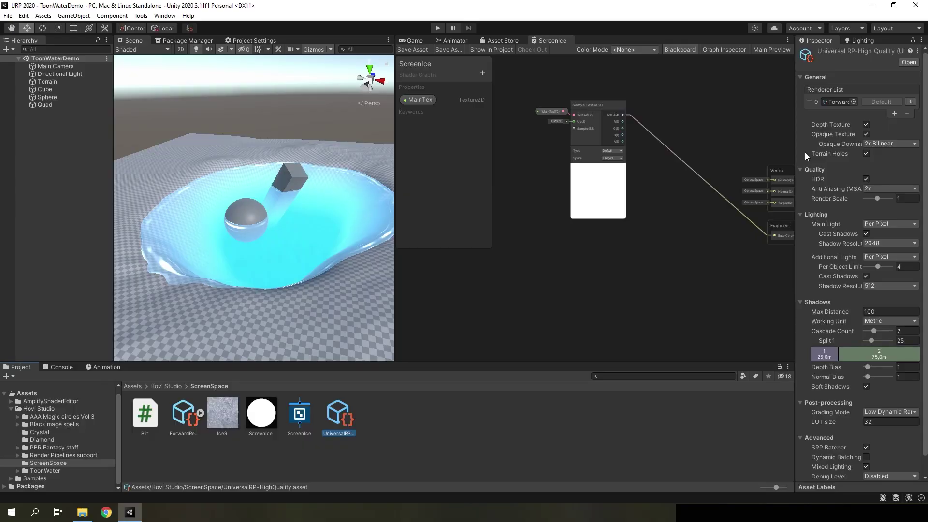
Open the ForwardRenderer's Blit feature and select its ScreenIce material in the Inspector.
double_click(839, 102)
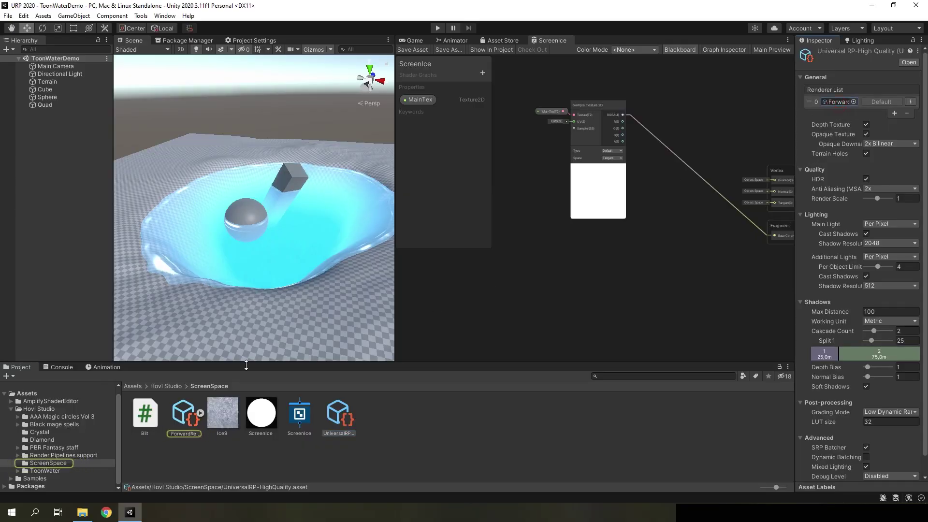
left_click(892, 235)
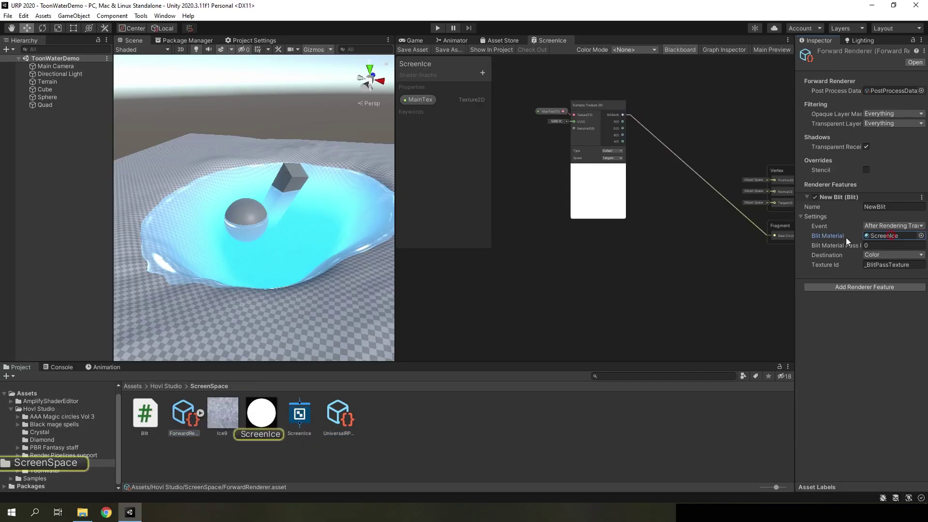
left_click(260, 415)
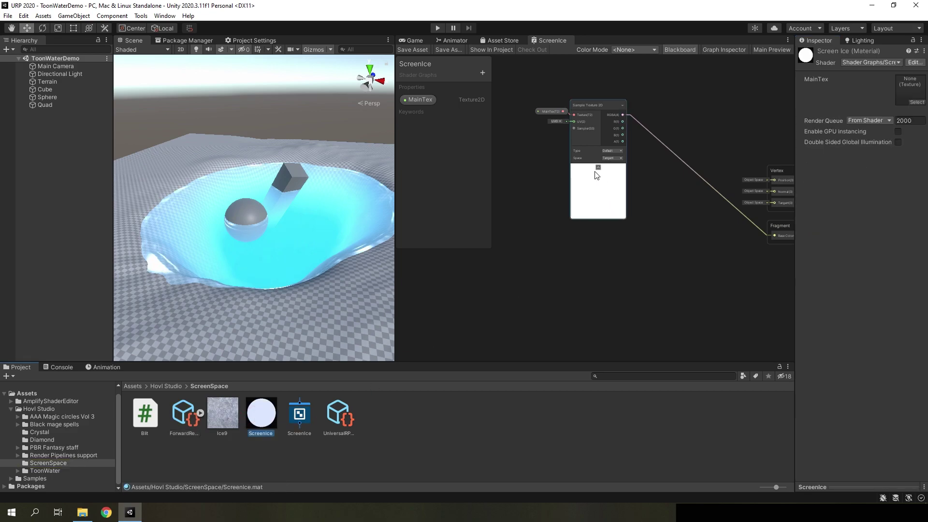
Add a Texture2D property named Ice to the ScreenIce graph's Blackboard.
middle_click_drag(610, 263, 613, 231)
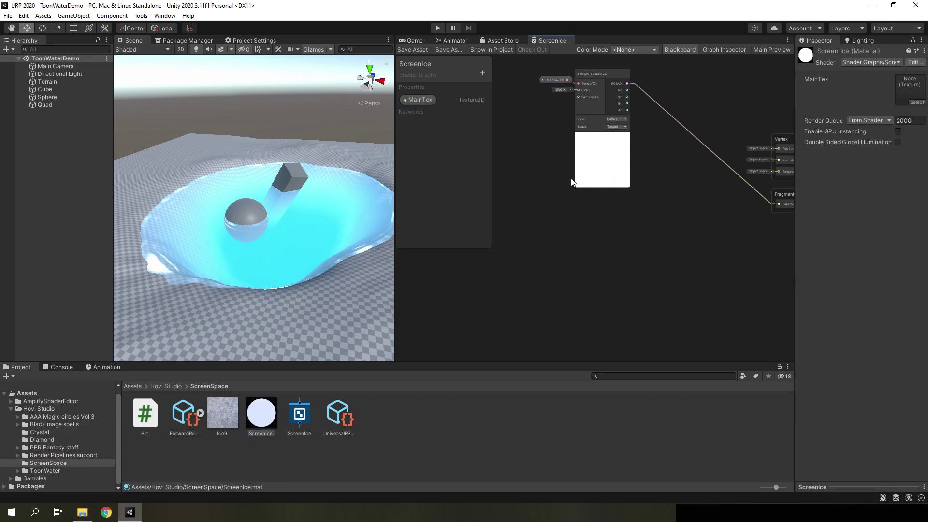
left_click(486, 72)
left_click(517, 152)
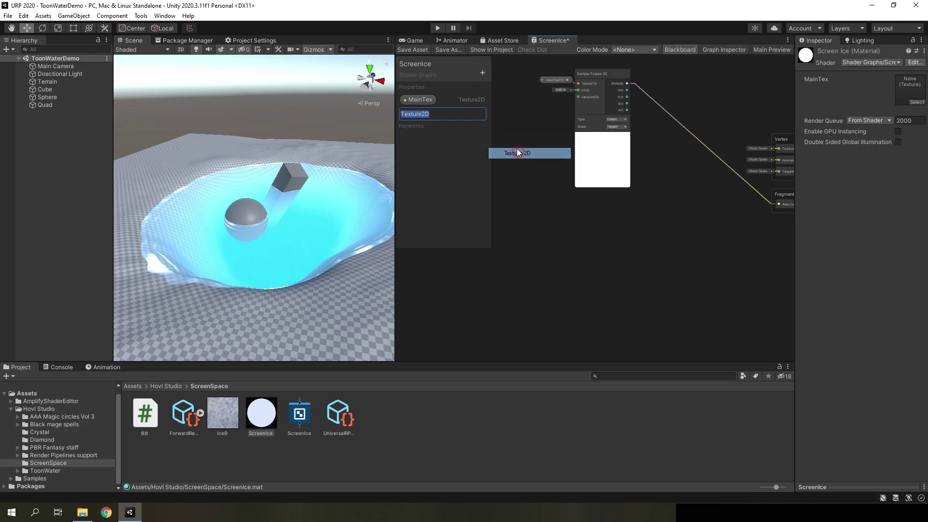
type("Ice")
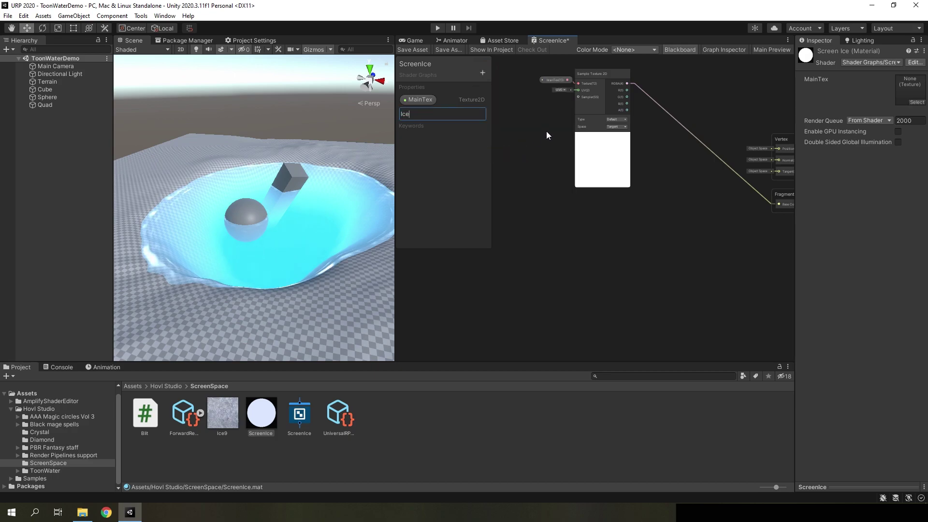
left_click(546, 220)
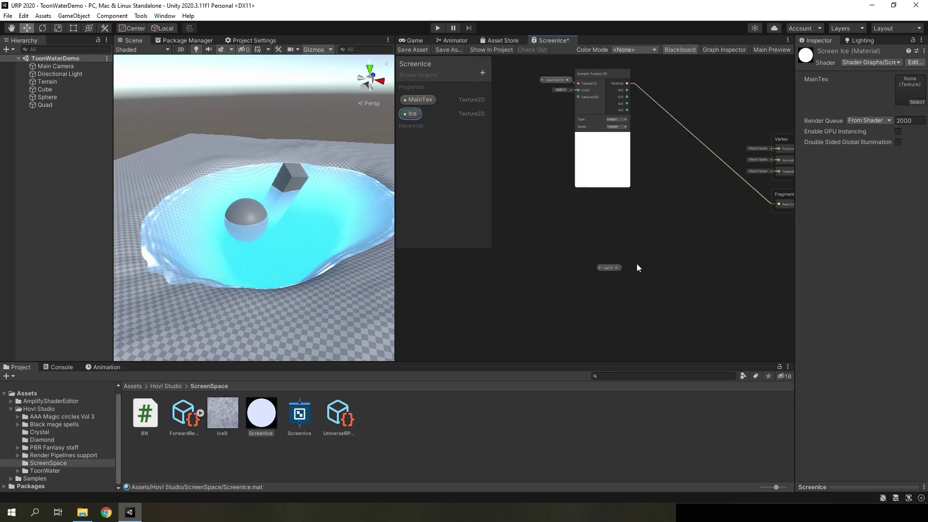
Duplicate the Sample Texture 2D node, plug Ice into it, and send its RGBA to Base Color.
left_click(590, 141)
key("ctrl+d")
scroll(639, 259, "up", 2)
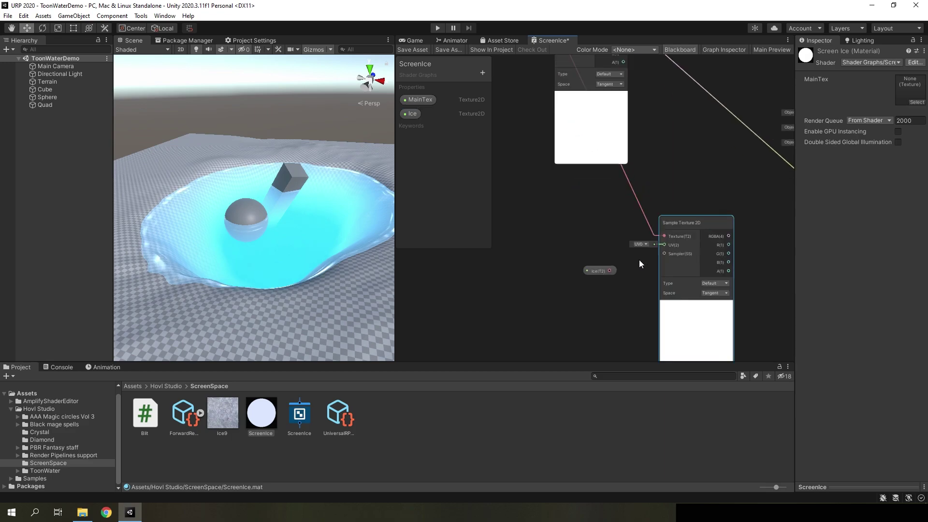
scroll(639, 259, "up", 1)
mouse_move(609, 273)
left_mouse_down()
mouse_move(647, 234)
mouse_move(667, 232)
left_mouse_up()
left_click_drag(696, 234, 648, 275)
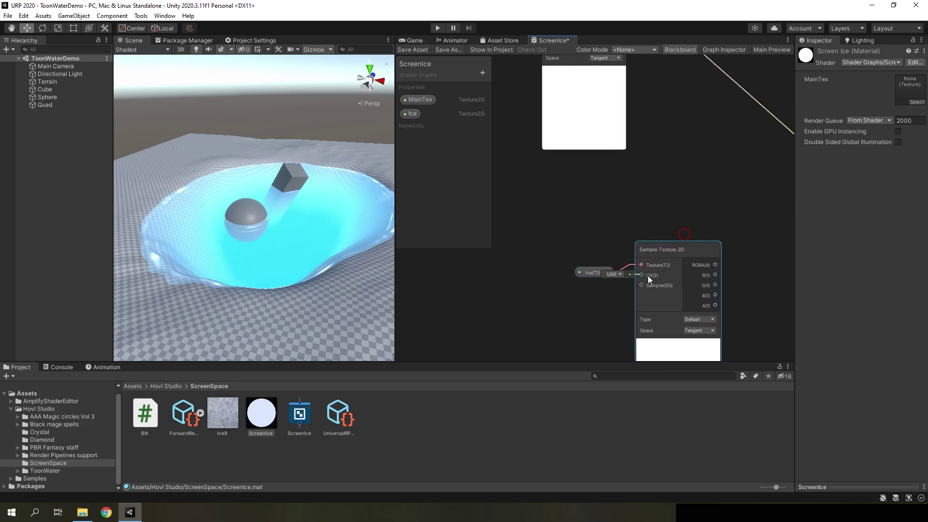
scroll(734, 248, "down", 1)
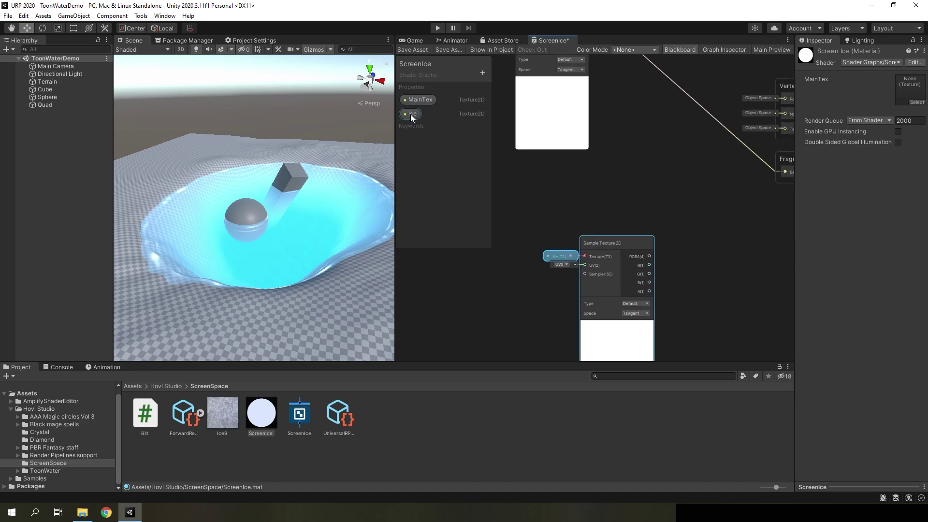
middle_click_drag(715, 225, 582, 202)
left_click_drag(565, 248, 702, 164)
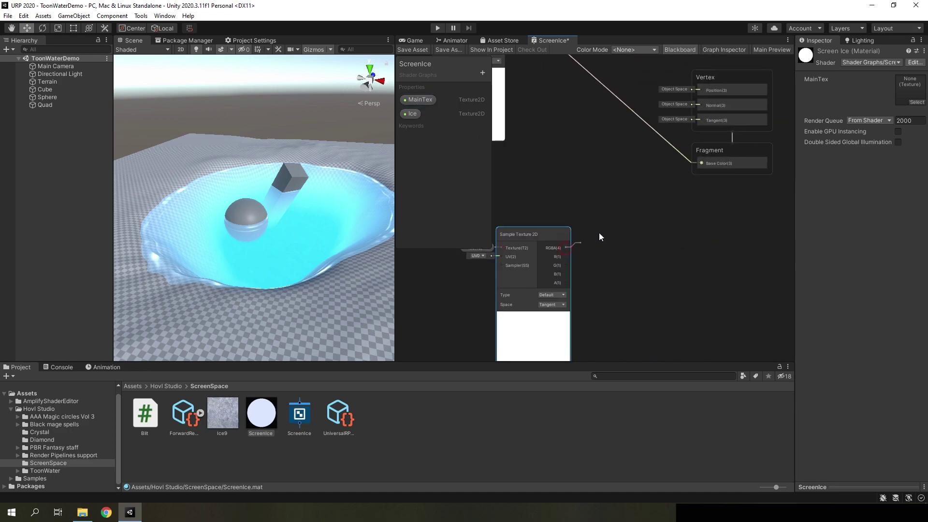
Save the shader graph and assign the Ice9 texture to the material's Ice slot.
left_click(413, 50)
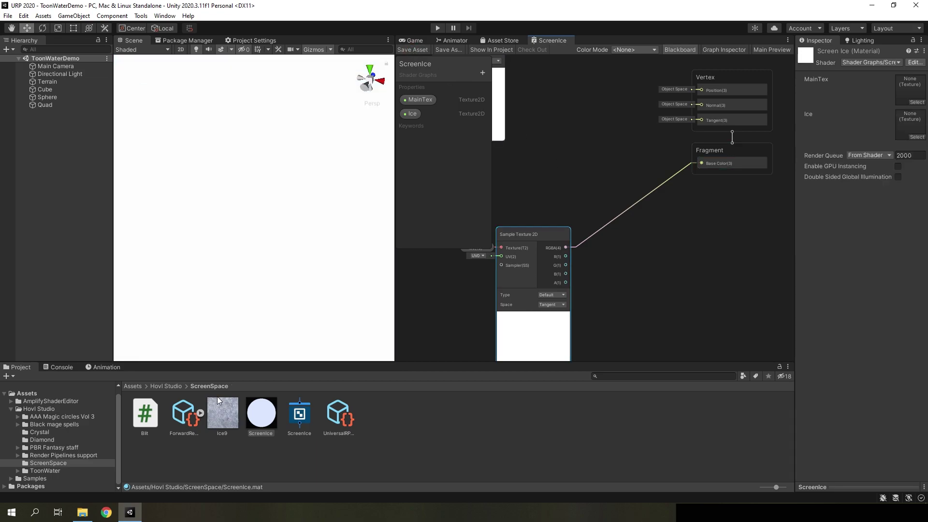
left_click_drag(218, 400, 905, 131)
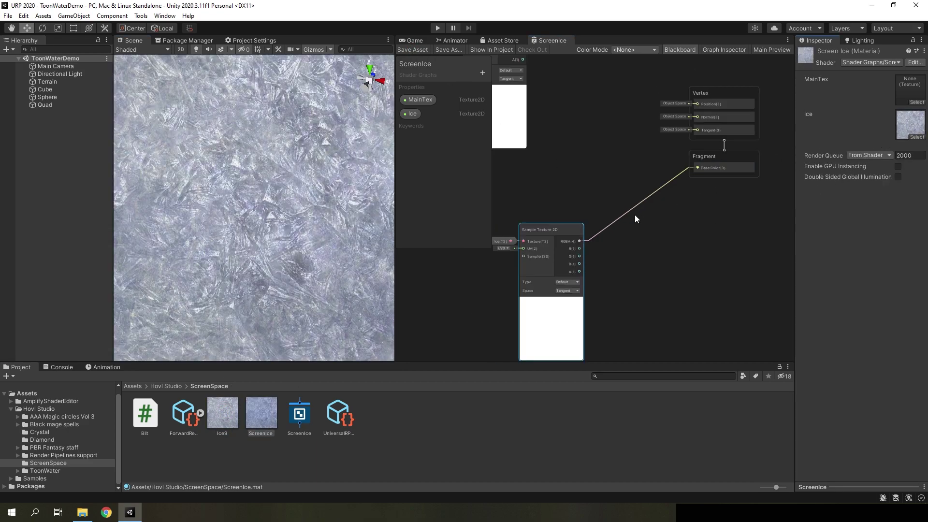
scroll(634, 215, "down", 3)
middle_click_drag(634, 214, 776, 229)
Move the Ice sampling node left and rearrange the graph so the outputs are visible.
left_click(710, 250)
left_click_drag(711, 251, 652, 244)
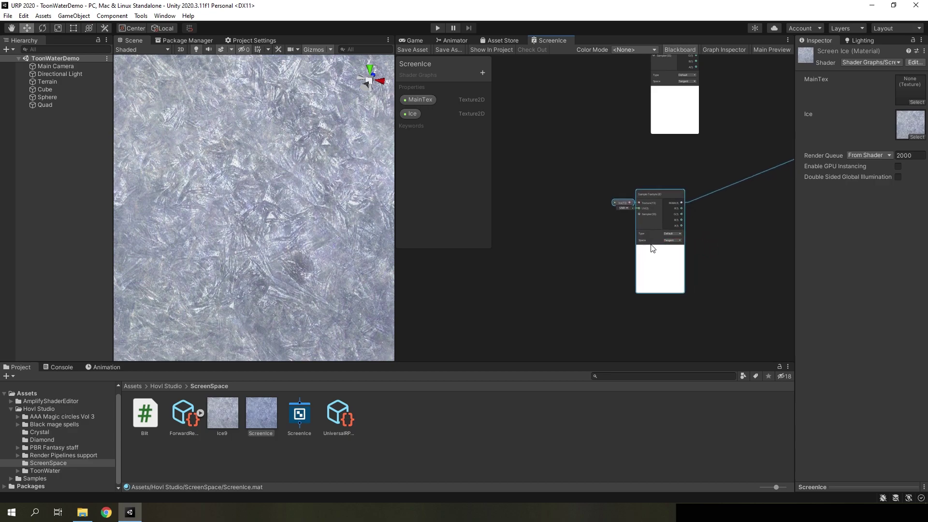
mouse_move(669, 222)
middle_mouse_down()
mouse_move(543, 280)
mouse_move(625, 254)
mouse_move(602, 192)
middle_mouse_up()
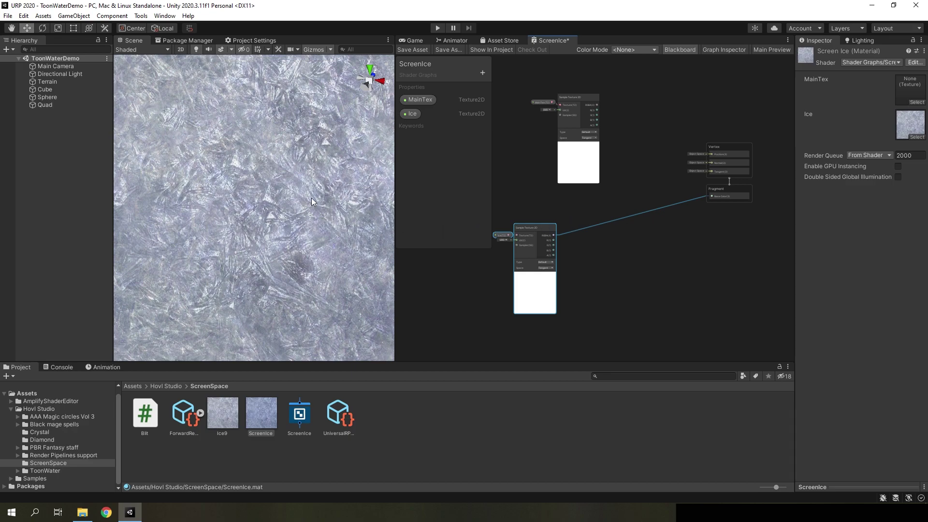
scroll(646, 223, "up", 2)
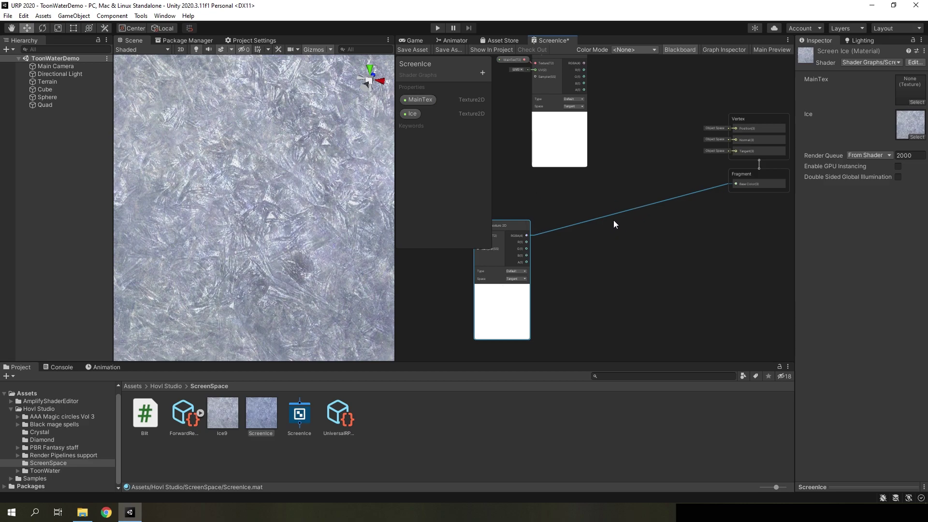
Create a Lerp node in the ScreenIce graph using the node search.
right_click(620, 203)
left_click(633, 207)
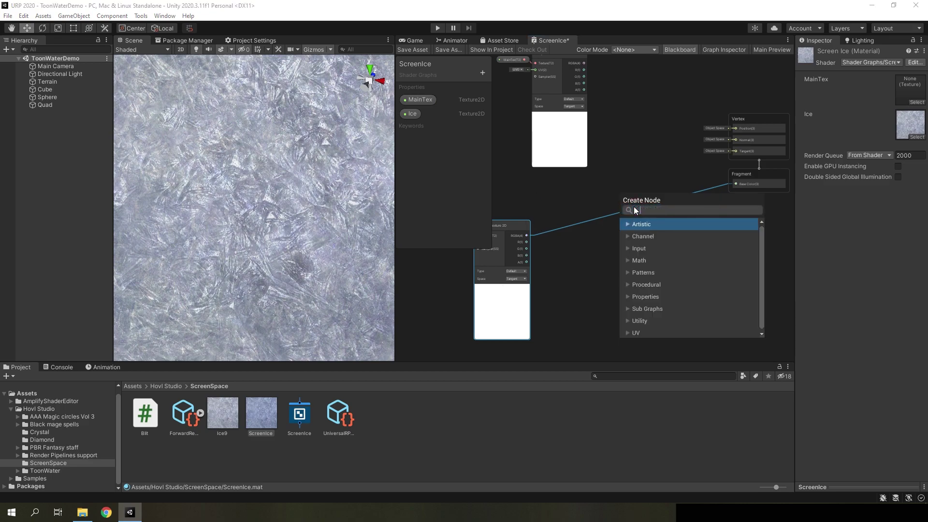
type("lerp")
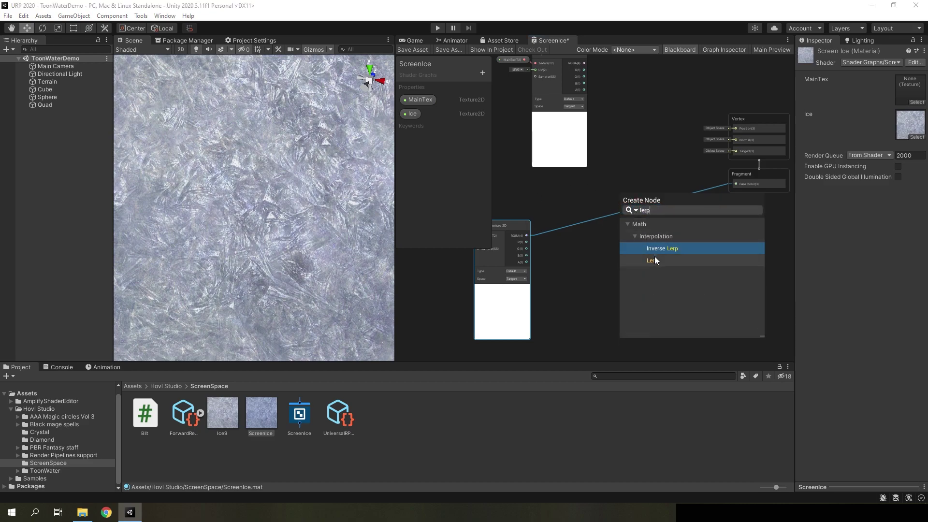
left_click(653, 260)
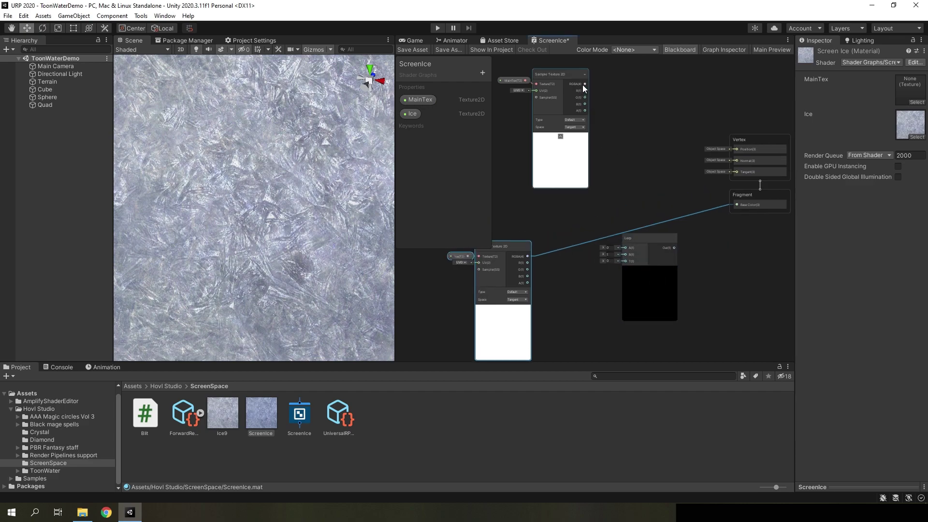
Wire the MainTex sample to Lerp A, the Ice sample to Lerp B, and the Lerp output to Base Color.
left_click_drag(585, 95, 625, 259)
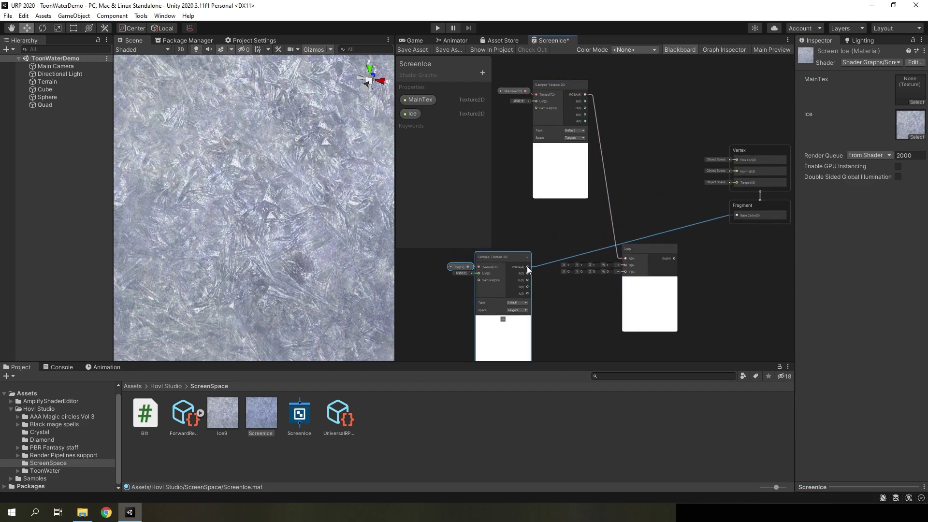
left_click_drag(527, 267, 616, 266)
middle_click_drag(710, 300, 661, 244)
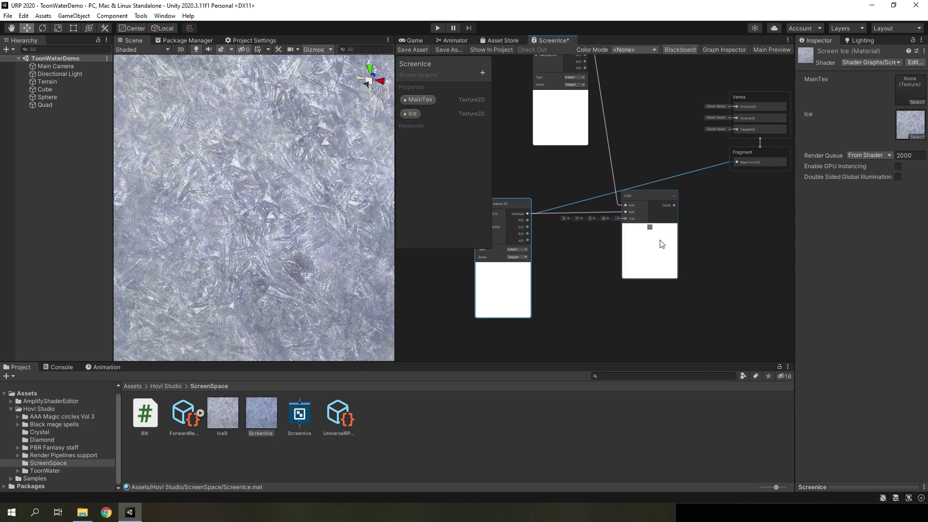
left_click_drag(674, 209, 736, 162)
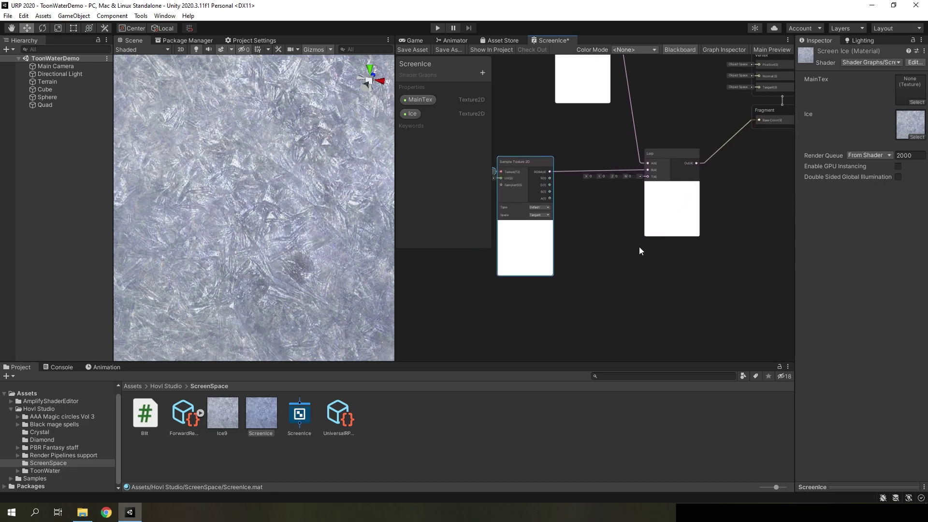
scroll(637, 247, "up", 2)
scroll(662, 186, "up", 1)
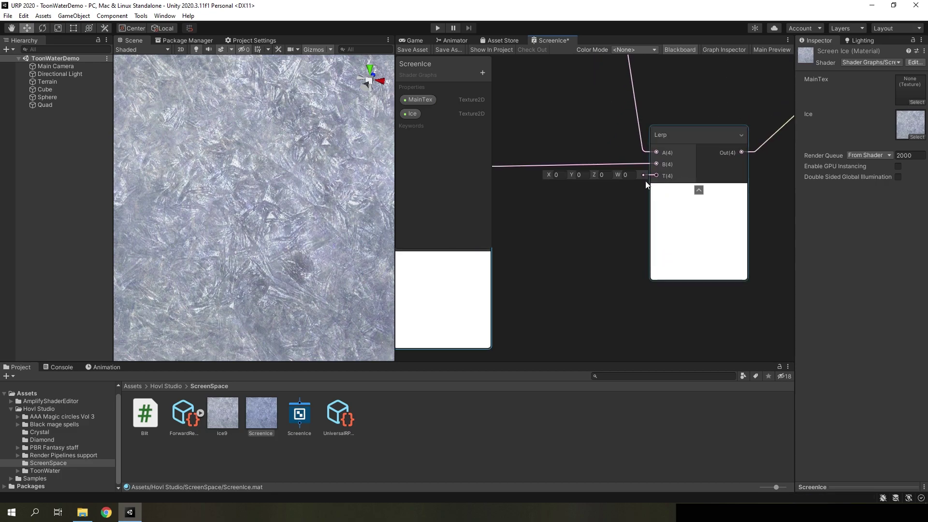
scroll(628, 232, "down", 3)
scroll(596, 247, "down", 1)
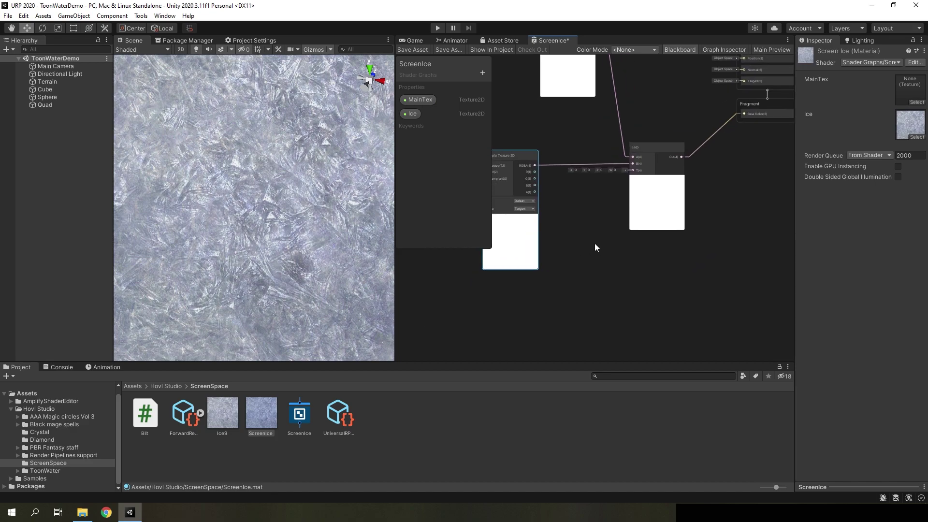
scroll(583, 232, "down", 2)
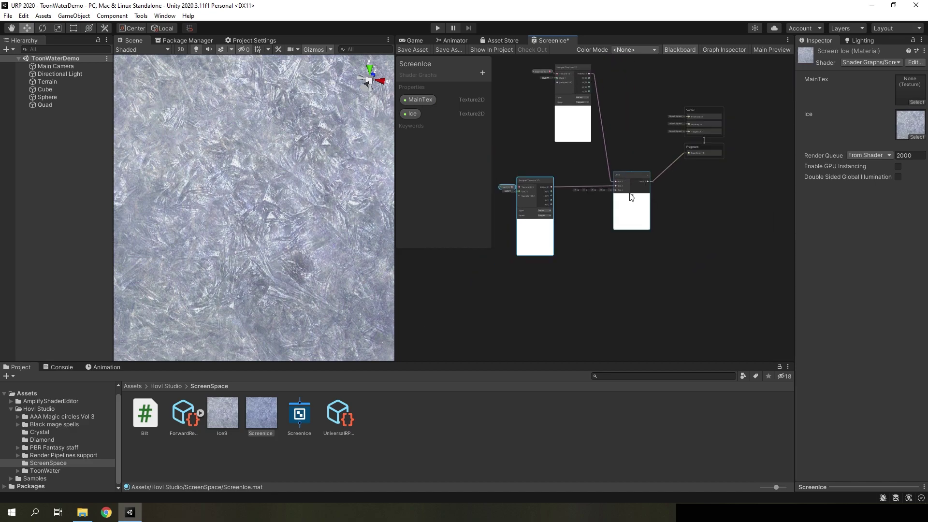
scroll(608, 181, "up", 2)
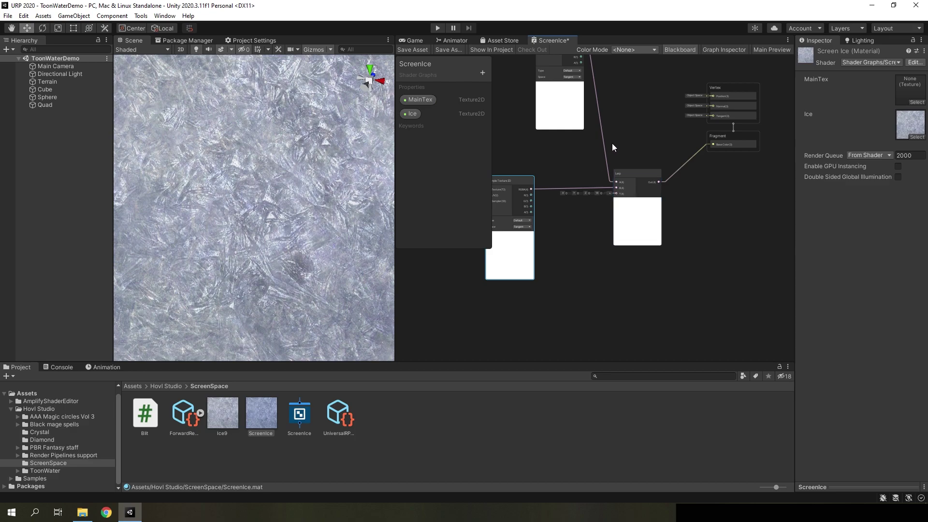
Add a UV node and place it below the Sample Texture 2D node.
right_click(604, 294)
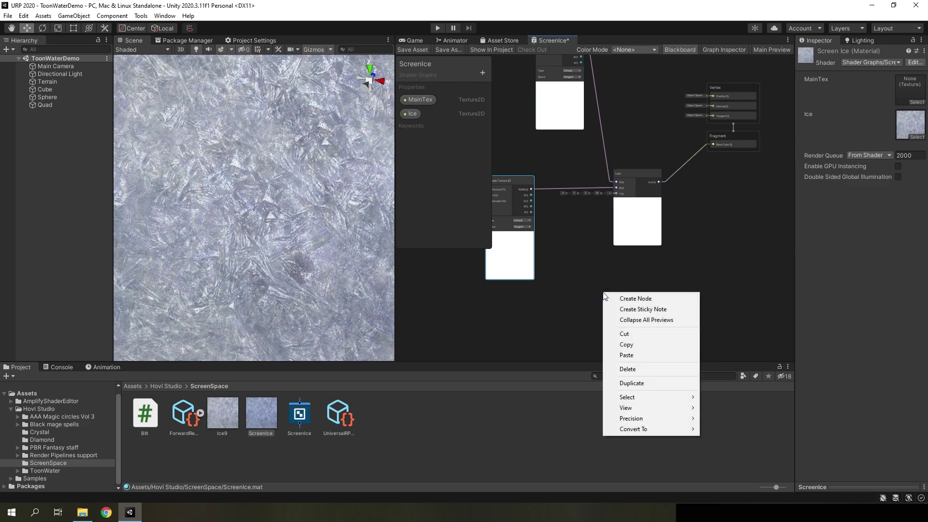
left_click(645, 135)
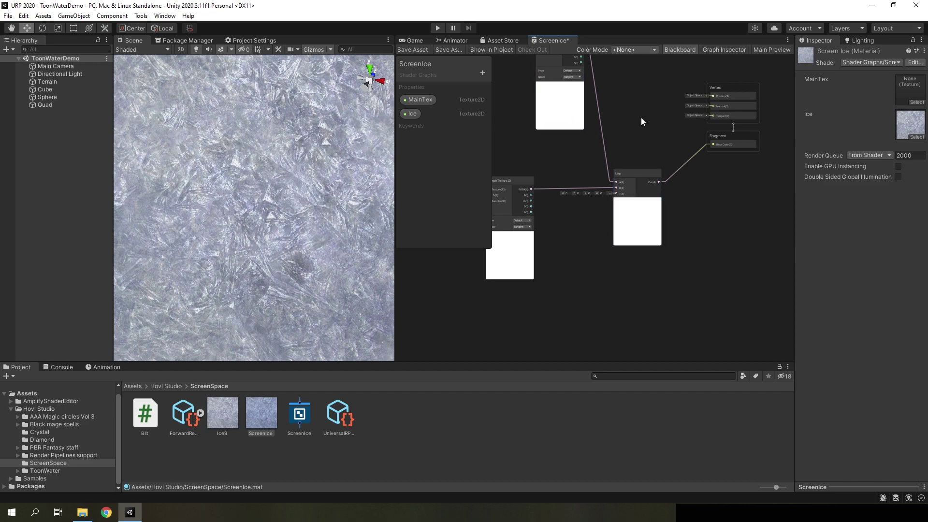
middle_click_drag(642, 120, 651, 140)
left_click(531, 226)
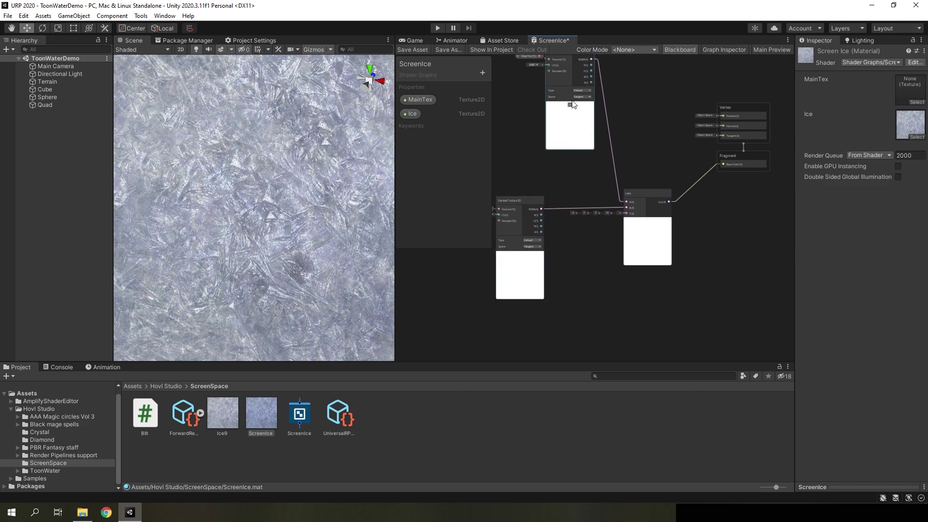
mouse_move(594, 104)
middle_mouse_down()
mouse_move(595, 140)
mouse_move(611, 123)
middle_mouse_up()
right_click(604, 325)
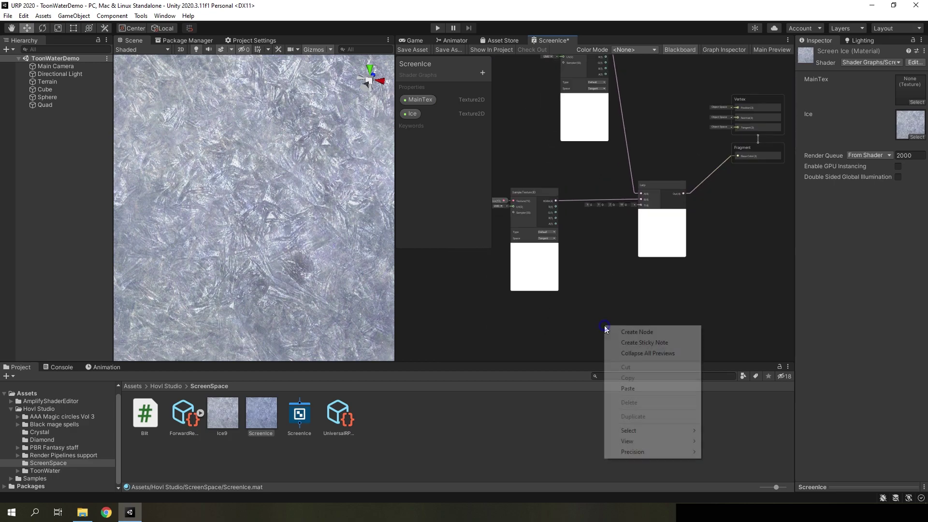
left_click(626, 333)
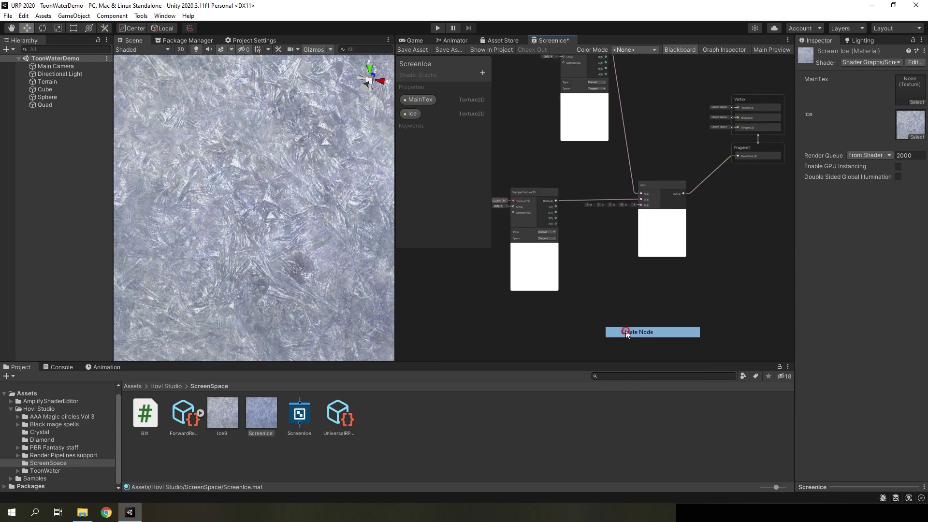
type("uv")
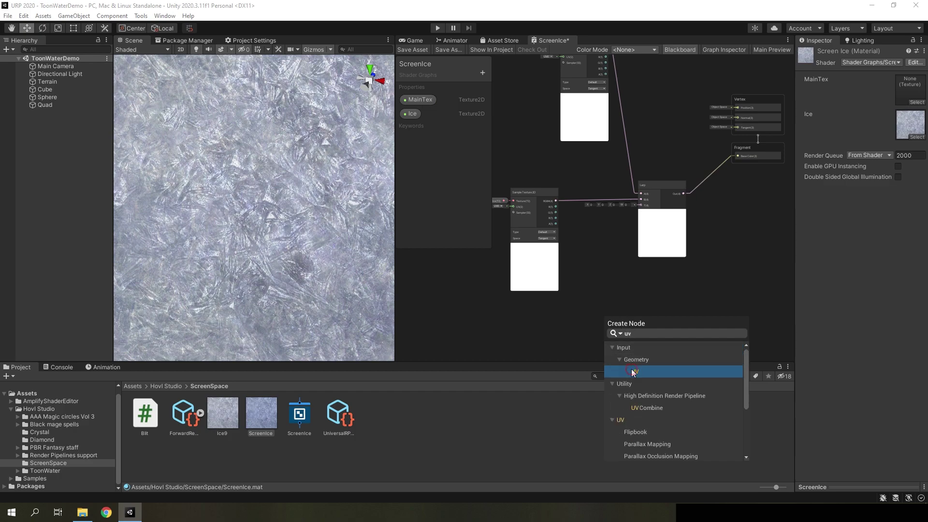
left_click(633, 372)
mouse_move(623, 332)
left_mouse_down()
mouse_move(542, 278)
mouse_move(598, 292)
left_mouse_up()
Add a Split node from the UV output, connect its R channel to Lerp T, and save.
type("spl")
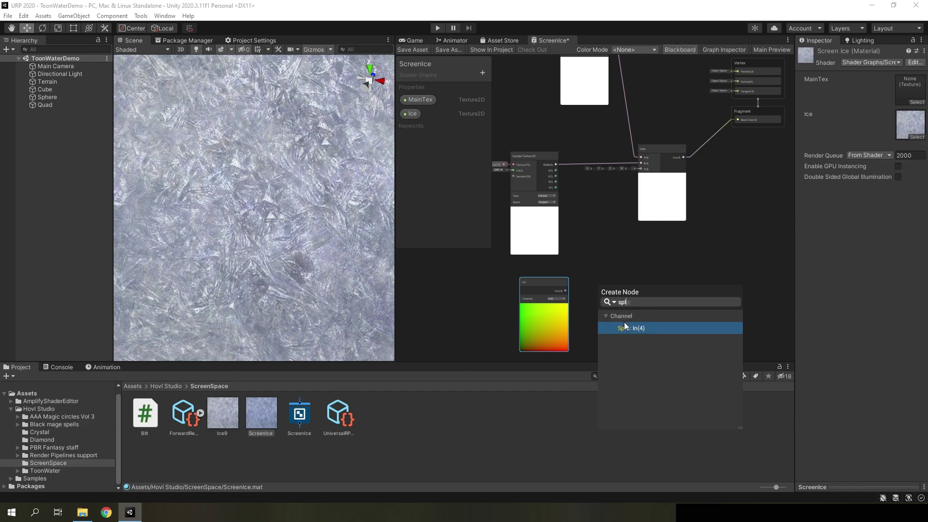
left_click(625, 327)
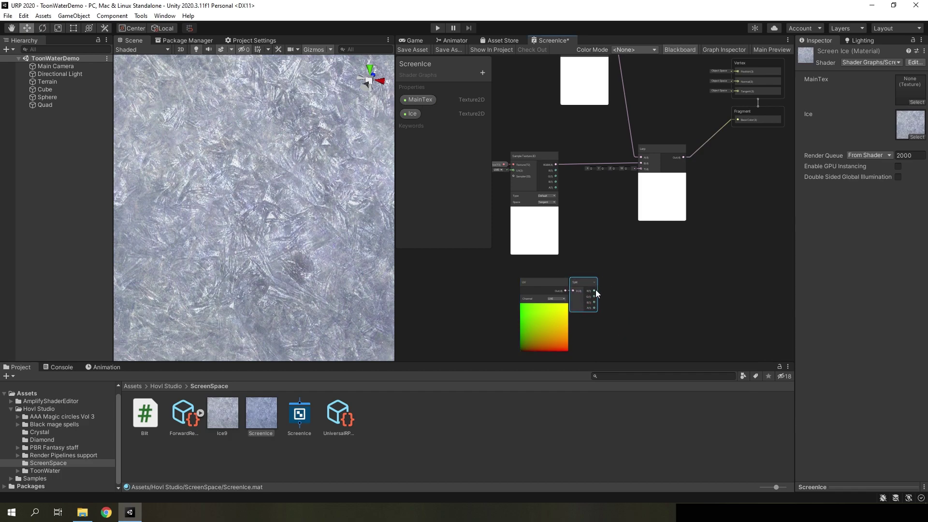
left_click_drag(648, 202, 641, 168)
left_click(413, 49)
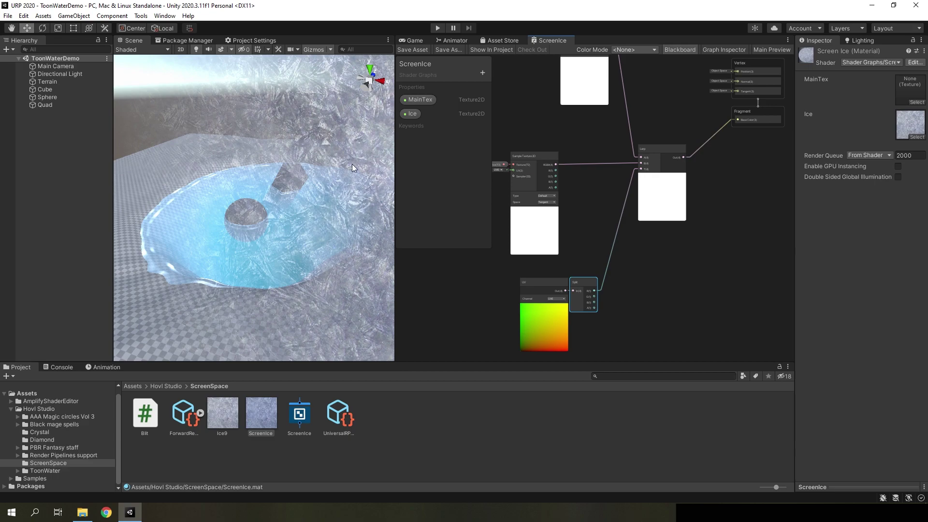
scroll(586, 307, "up", 3)
Create a Multiply node fed by the Split's R channel.
right_click(634, 334)
left_click(641, 262)
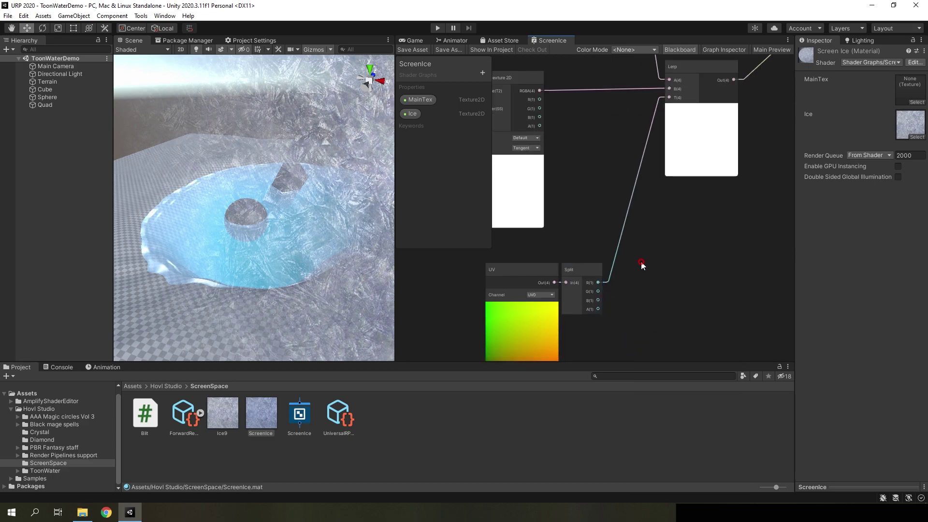
left_click_drag(604, 286, 654, 282)
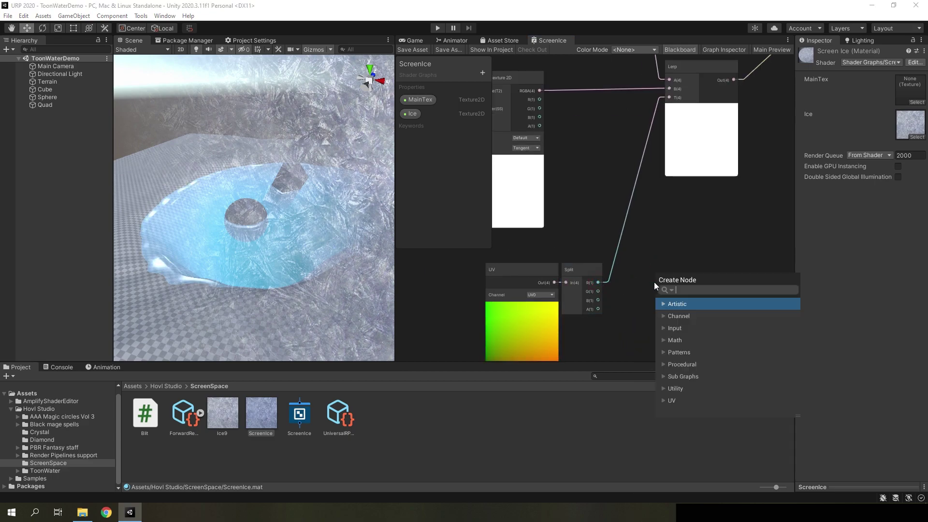
type("a")
key("BackSpace")
type("mu")
left_click(691, 329)
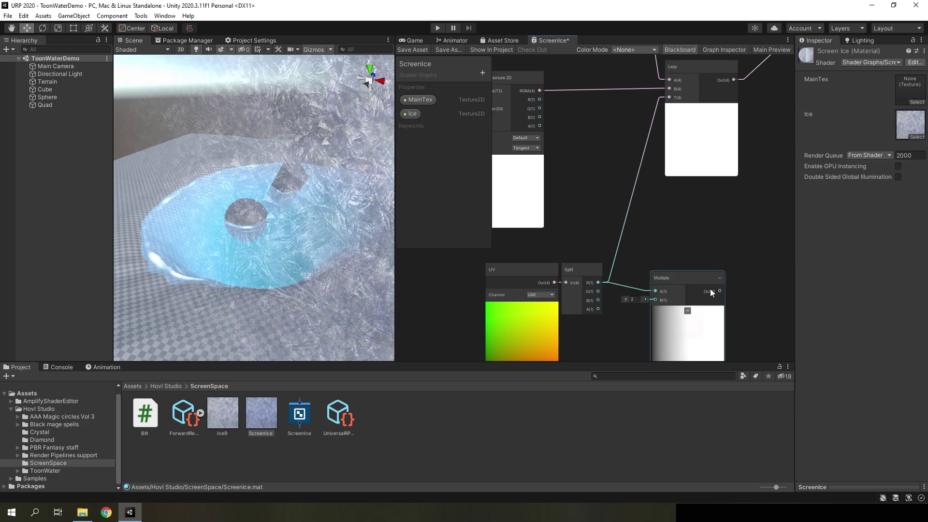
Route the Multiply output into Lerp T, feed it Split G as well, and save the graph.
left_click(640, 306)
scroll(670, 301, "down", 3)
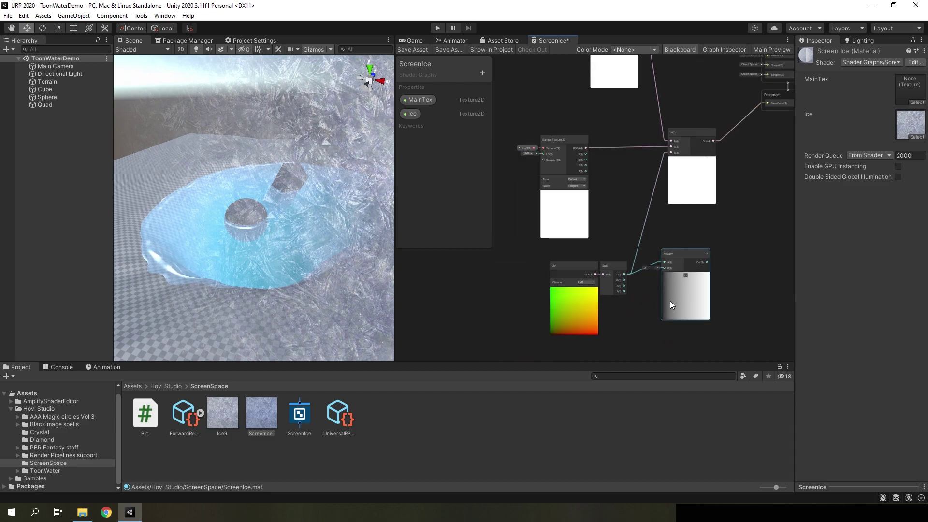
scroll(656, 268, "up", 2)
left_click(723, 264)
left_click_drag(723, 265, 679, 120)
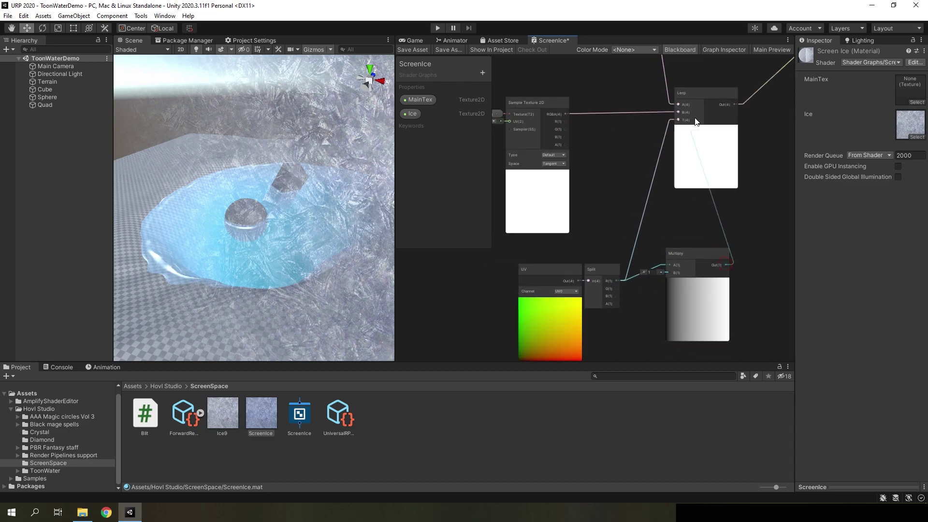
left_click(418, 50)
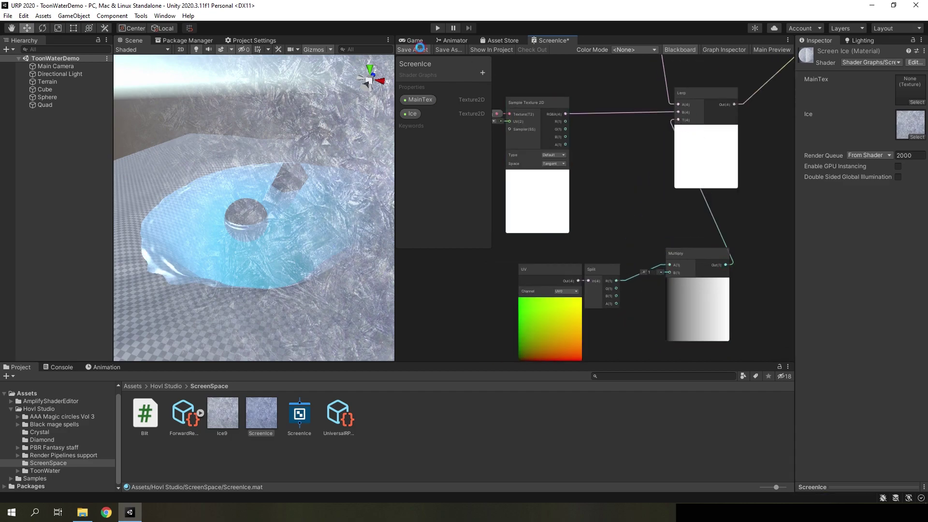
left_click_drag(616, 289, 669, 265)
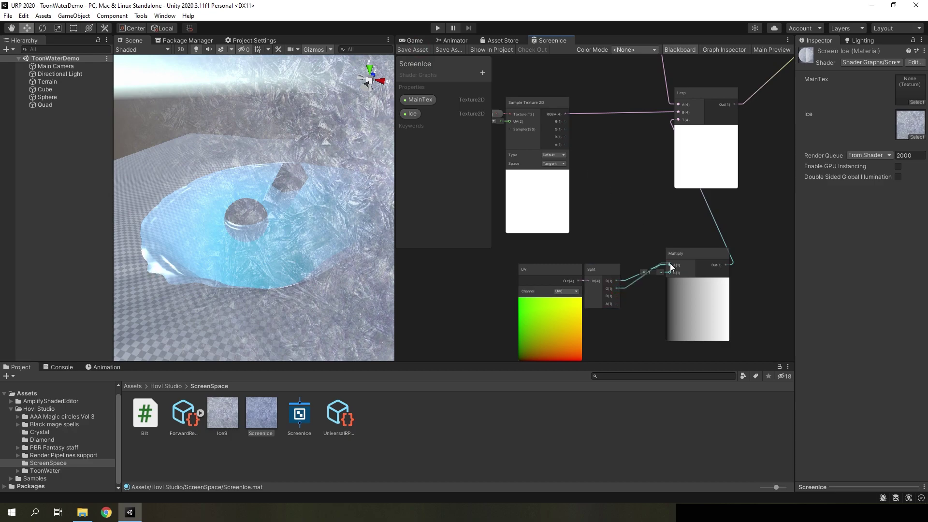
left_click(422, 50)
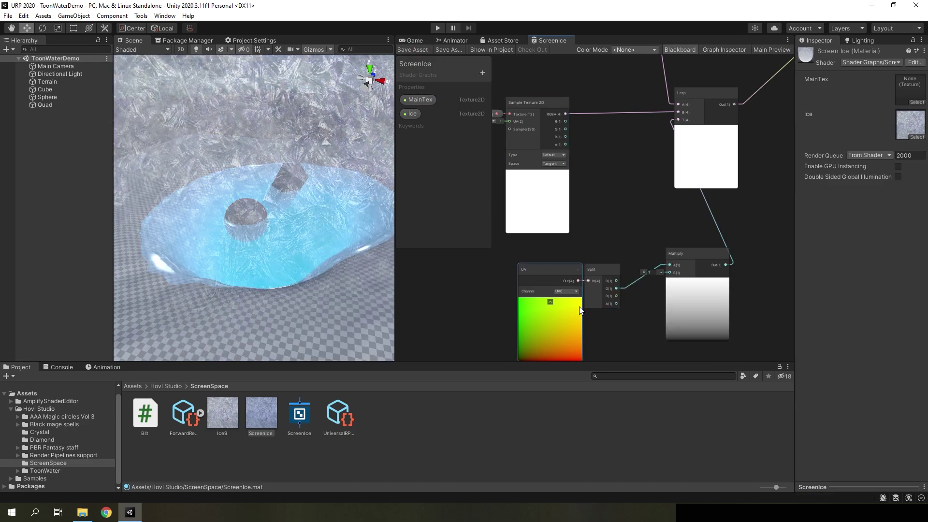
Box-select the UV, Split and Multiply nodes and move them together.
scroll(564, 297, "down", 3)
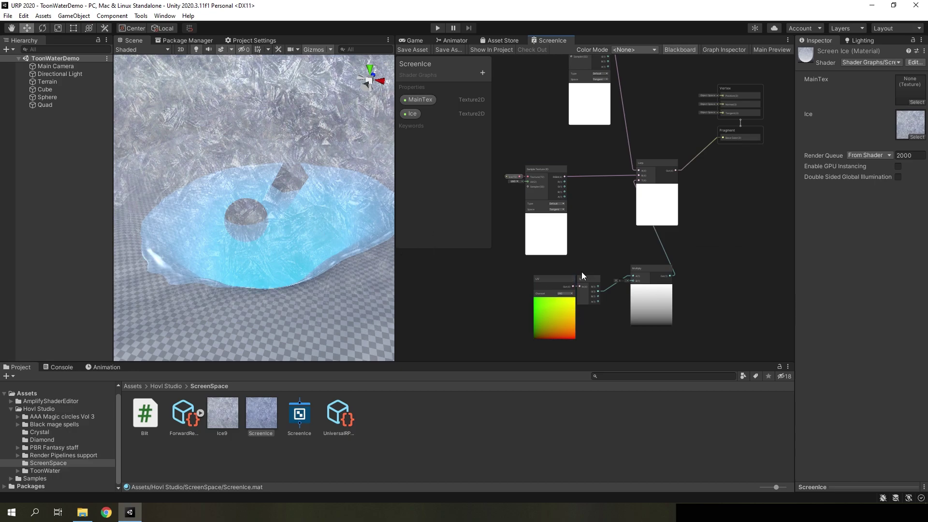
scroll(584, 266, "down", 2)
middle_click_drag(584, 266, 646, 194)
mouse_move(704, 269)
left_mouse_down()
mouse_move(598, 222)
mouse_move(601, 277)
left_mouse_up()
left_click(590, 177)
Add a Float property named Sides with a default value of 20.
left_click(484, 72)
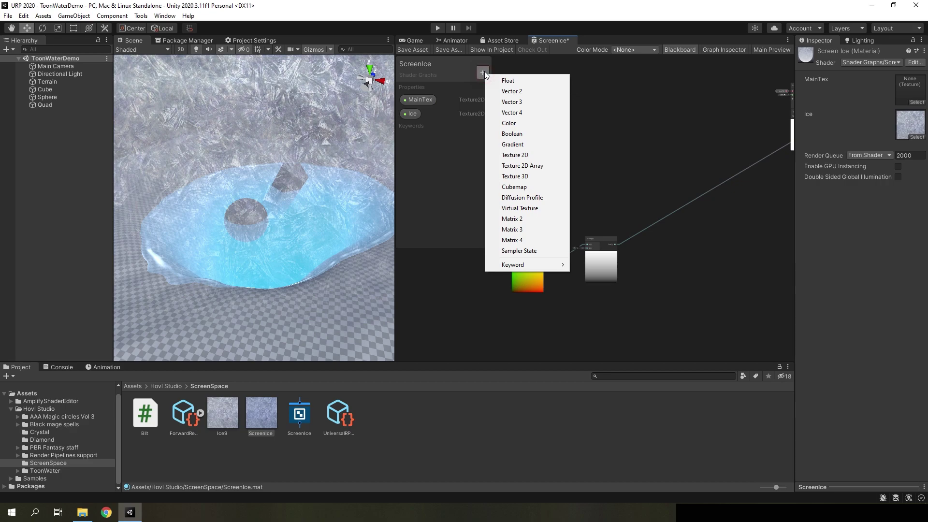
left_click(515, 82)
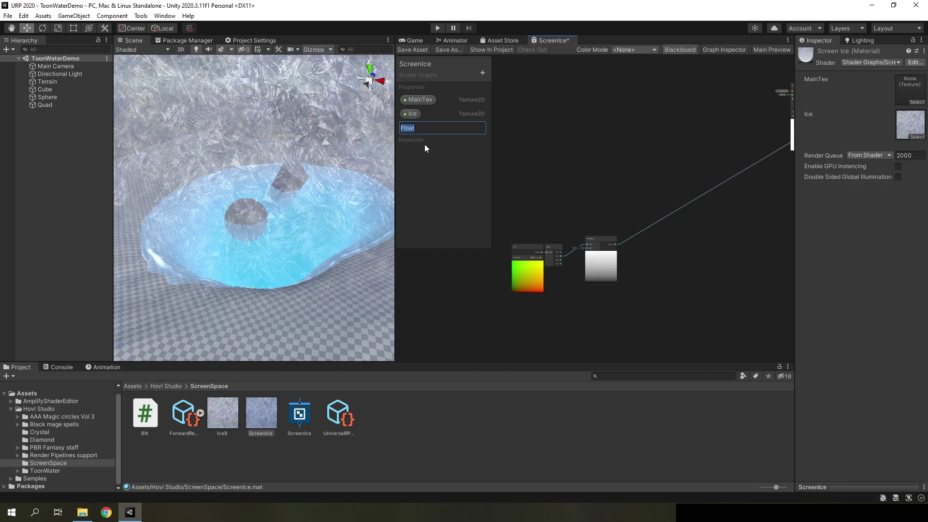
type("Sides")
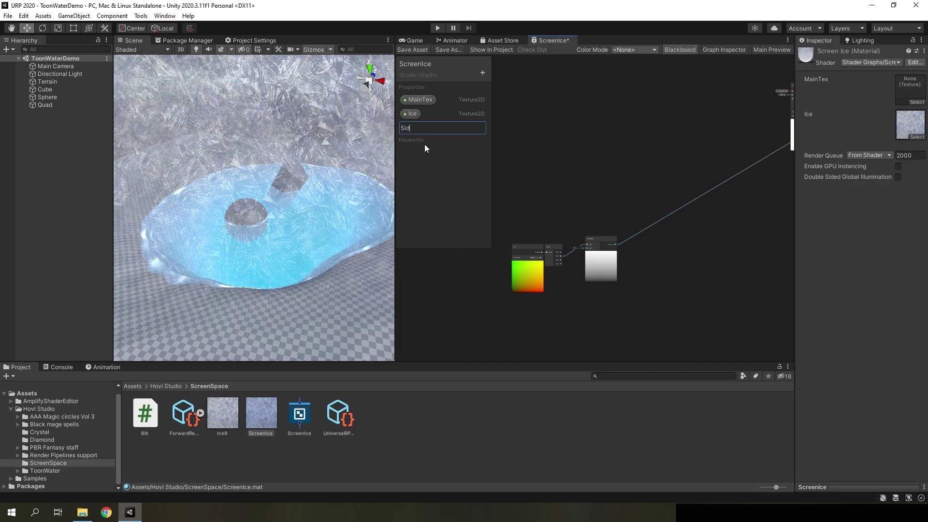
key("Return")
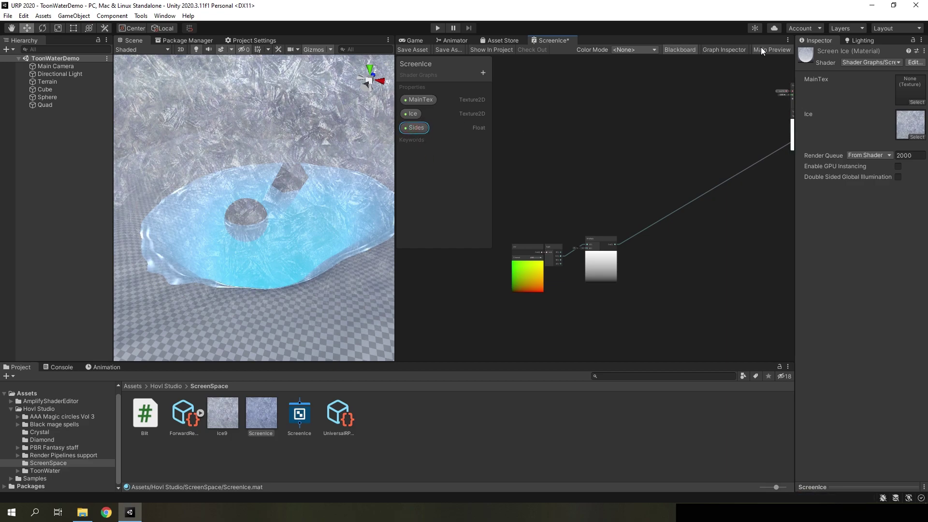
left_click(730, 51)
left_click(731, 128)
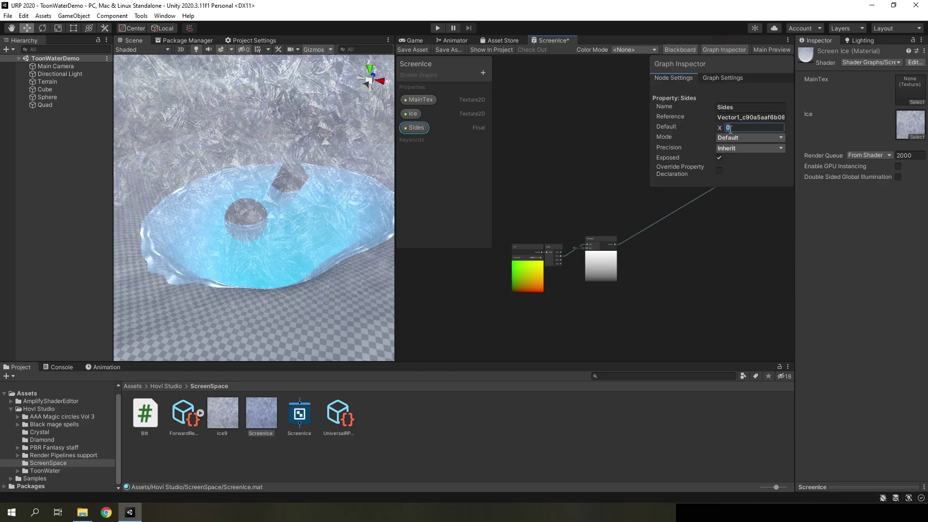
type("20")
left_click(603, 171)
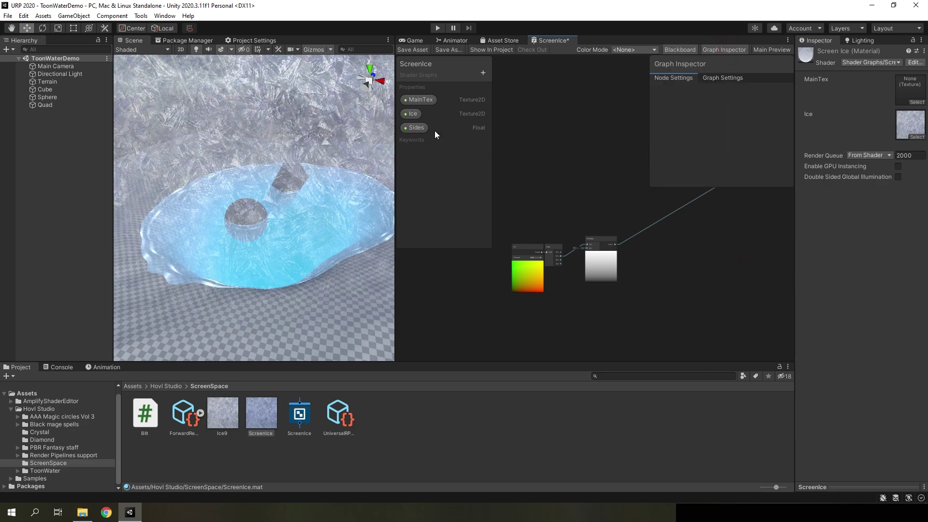
Place a Sides node in the graph and delete the Multiply node.
mouse_move(435, 133)
left_mouse_down()
mouse_move(497, 289)
mouse_move(541, 305)
left_mouse_up()
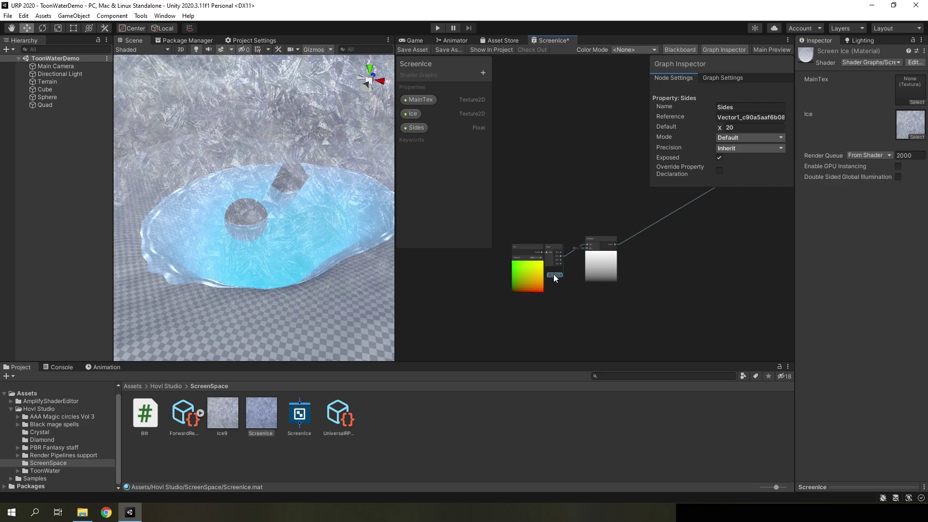
scroll(561, 286, "up", 3)
left_click(558, 225)
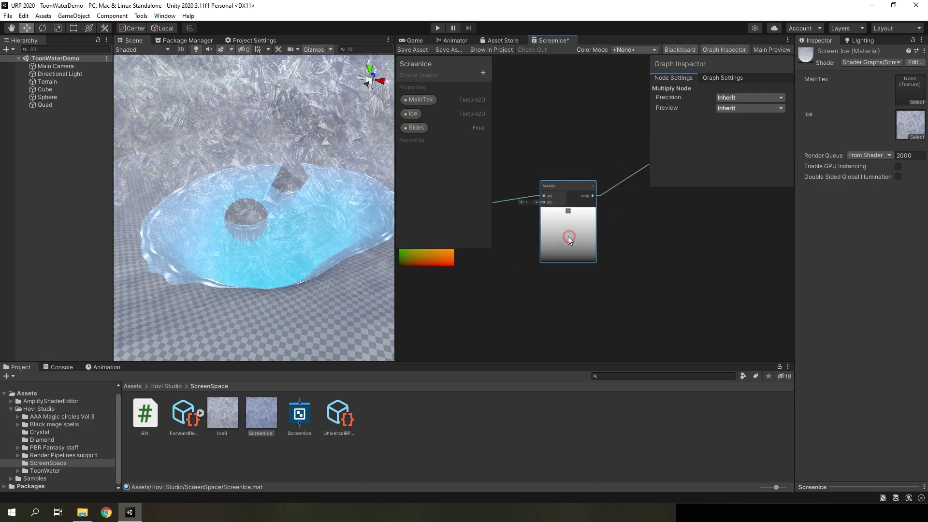
key("Delete")
left_click(721, 51)
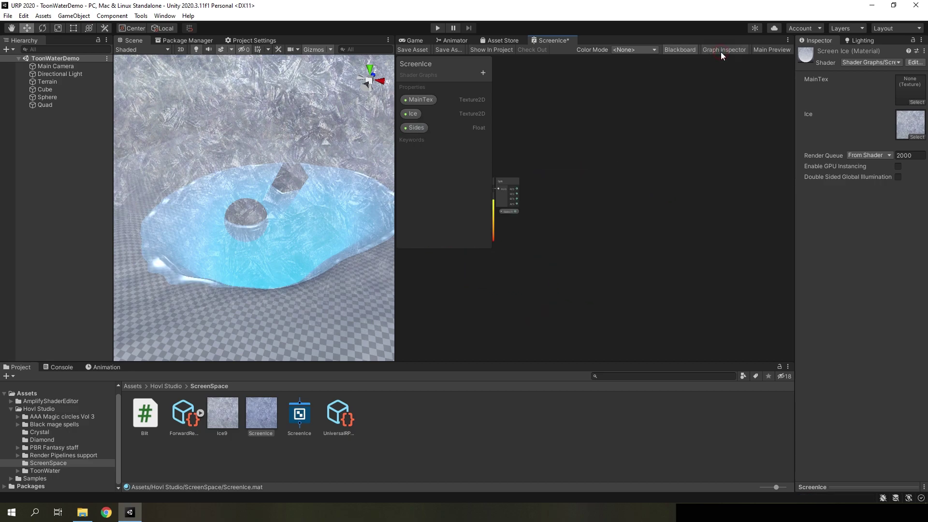
scroll(616, 209, "up", 2)
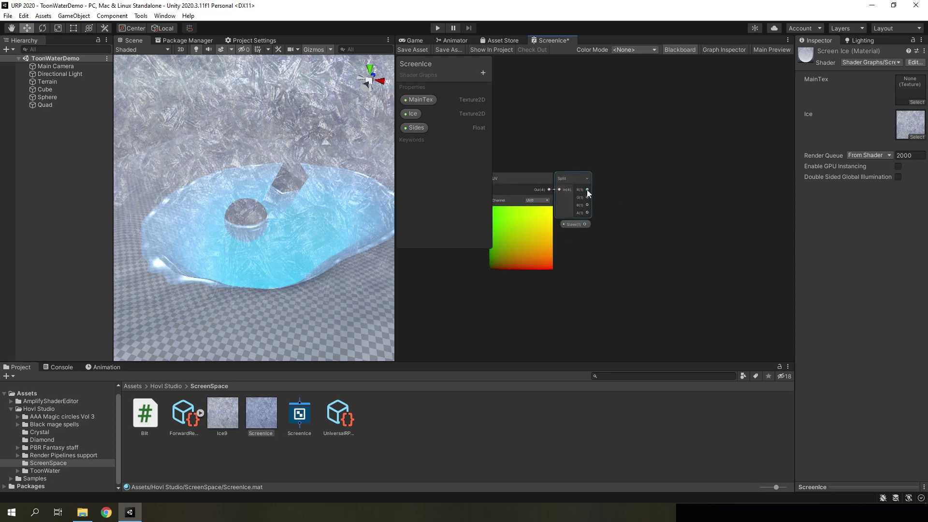
Create two Power nodes raising Split R and Split G to the Sides exponent.
left_click_drag(586, 190, 634, 185)
type("powe")
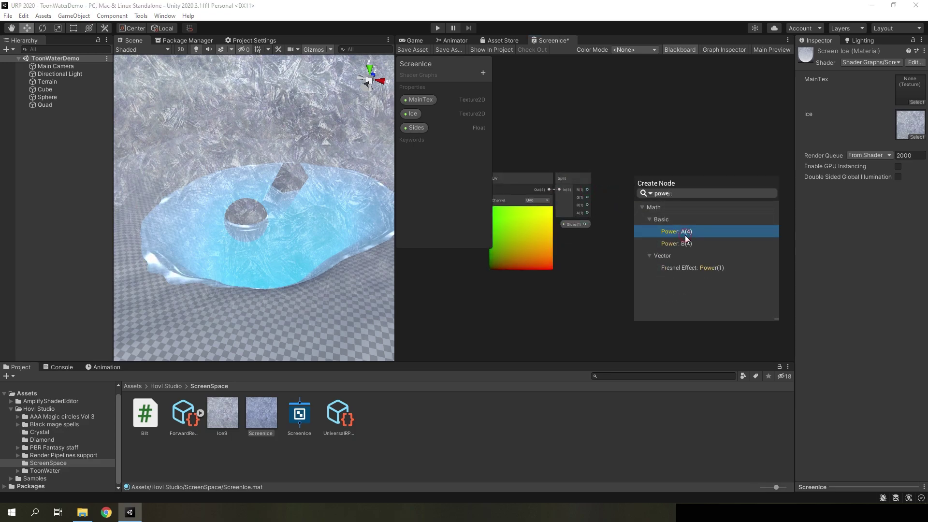
left_click(685, 234)
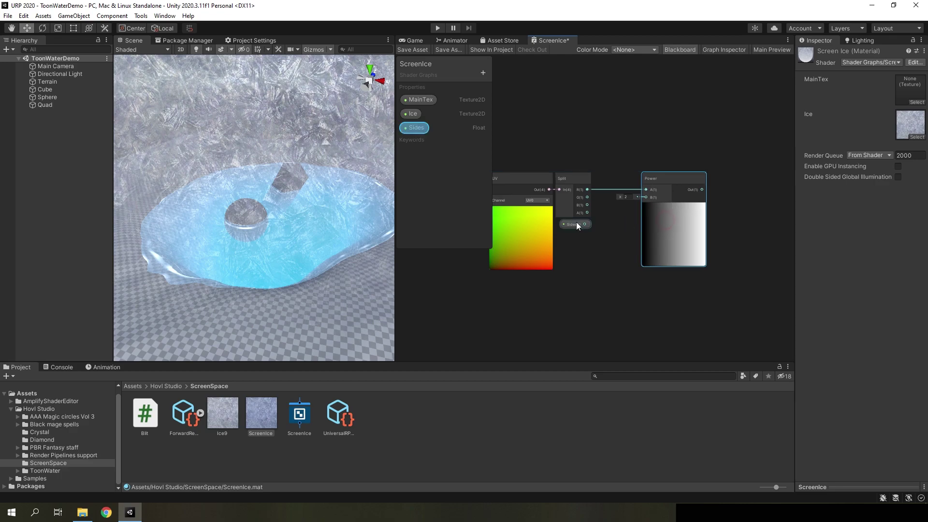
left_click_drag(584, 225, 646, 198)
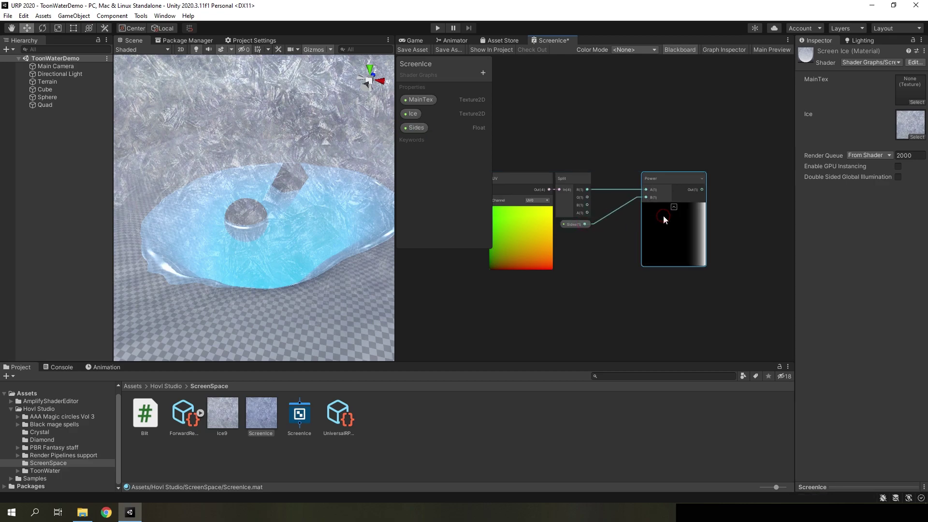
key("ctrl+d")
mouse_move(717, 243)
left_mouse_down()
mouse_move(690, 299)
mouse_move(654, 287)
left_mouse_up()
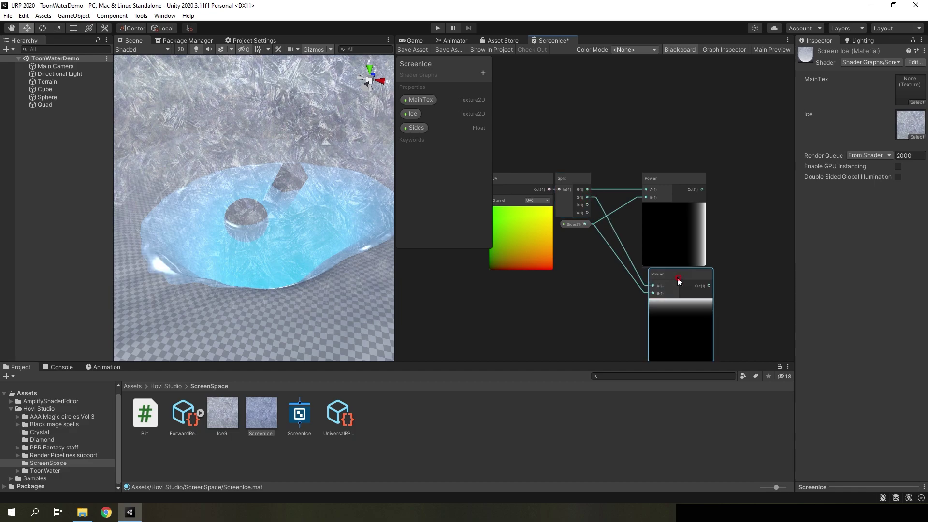
middle_click_drag(733, 273, 715, 193)
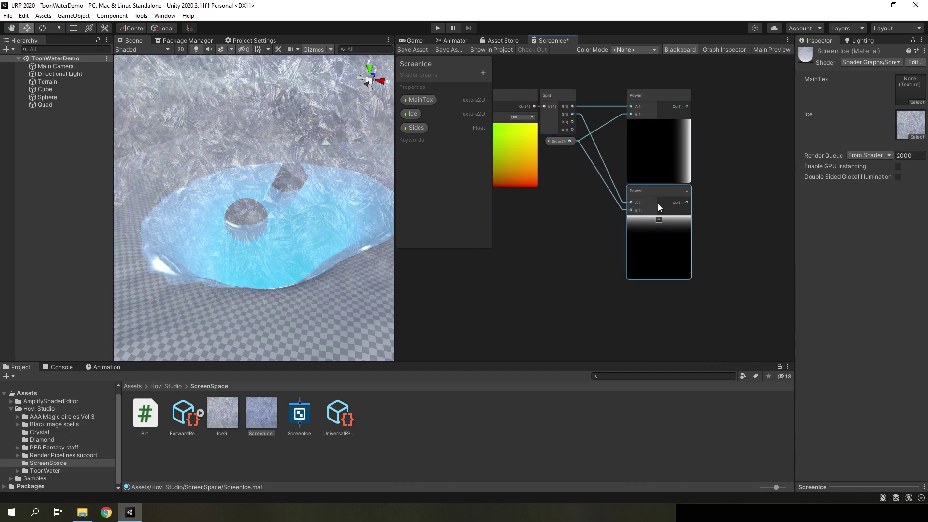
middle_click_drag(658, 204, 573, 209)
Add an Add node and feed the Power results into it.
left_click(648, 181)
right_click(648, 180)
left_click(664, 183)
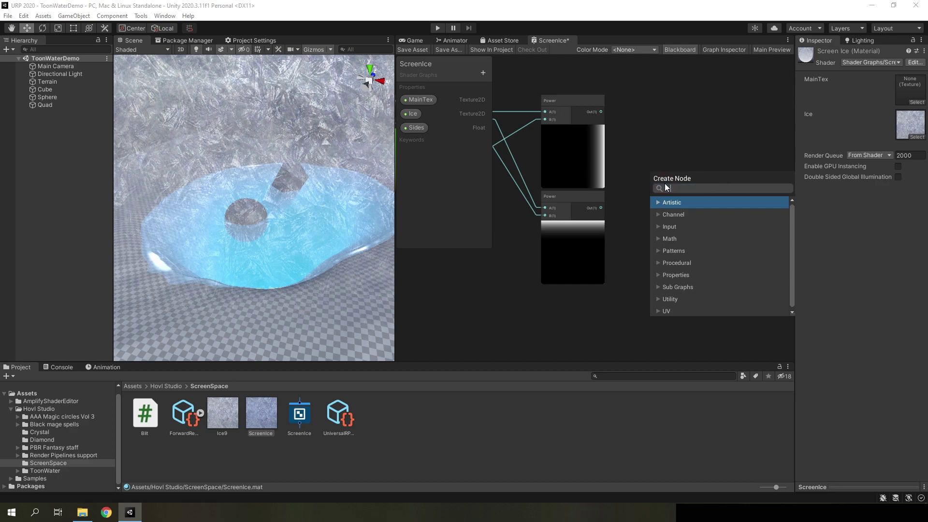
type("add")
key("Return")
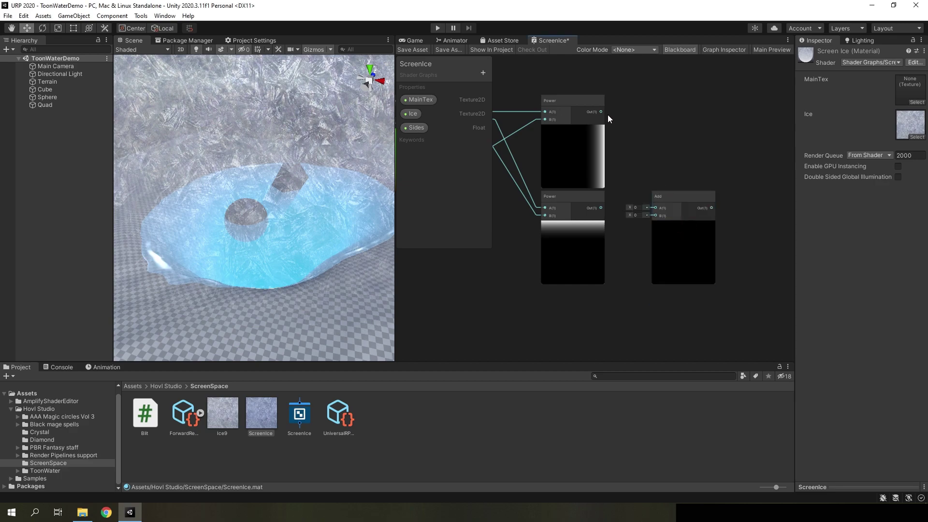
mouse_move(601, 111)
left_mouse_down()
mouse_move(655, 215)
mouse_move(666, 194)
mouse_move(660, 157)
left_mouse_up()
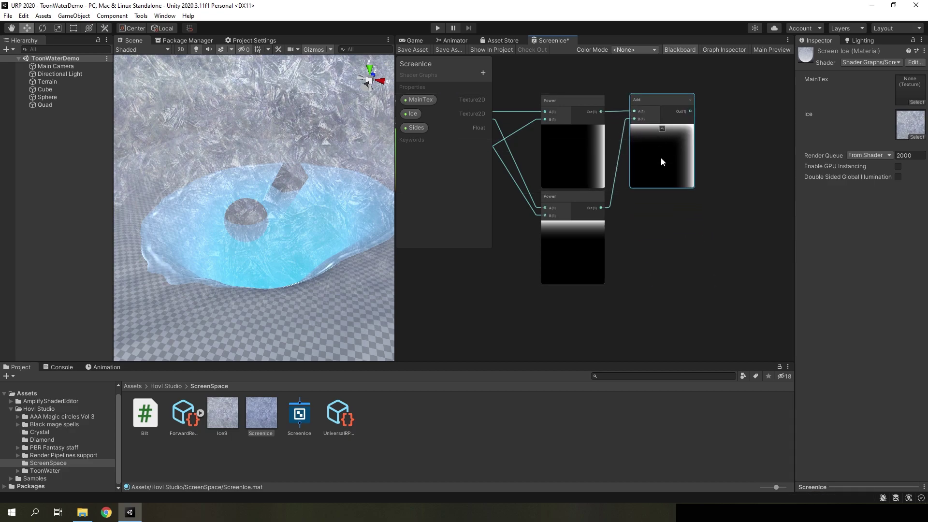
Duplicate the Power, Add and Power group and move the copy further down.
scroll(660, 157, "down", 3)
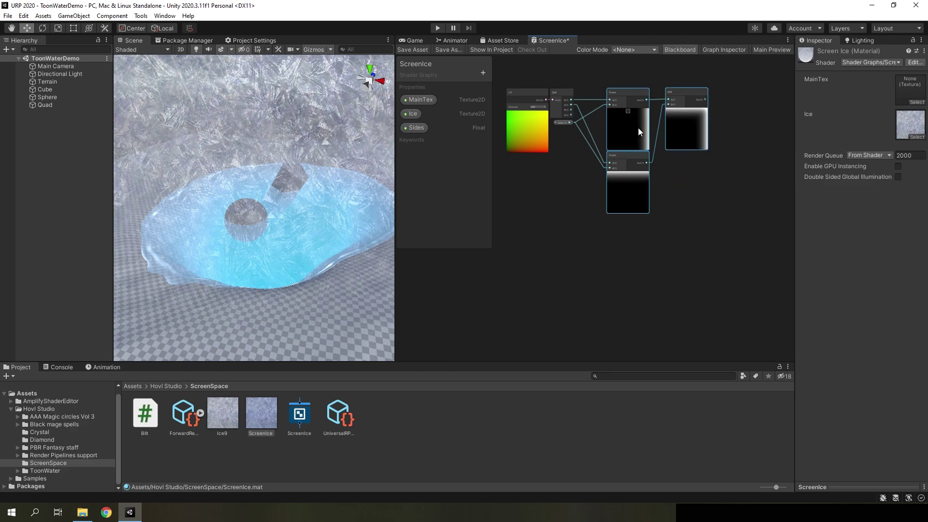
key("ctrl+d")
left_click_drag(701, 228, 699, 257)
left_click(563, 209)
Add a One Minus node that inverts a Split channel into the lower duplicated Power node.
right_click(560, 208)
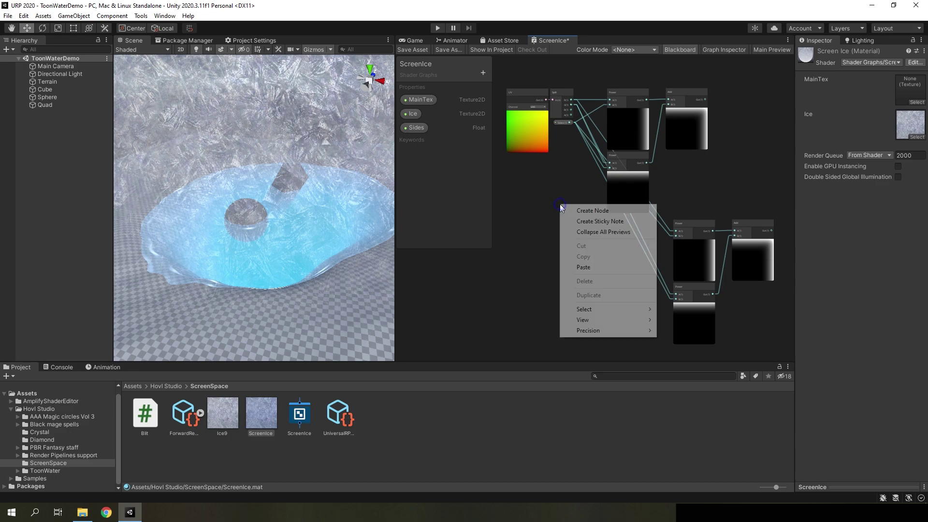
left_click(571, 209)
type("one minus")
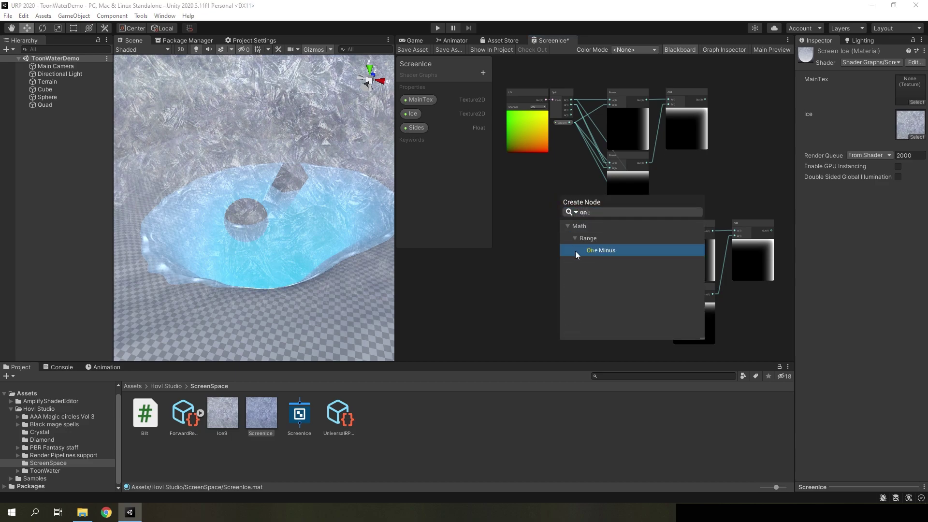
left_click(599, 250)
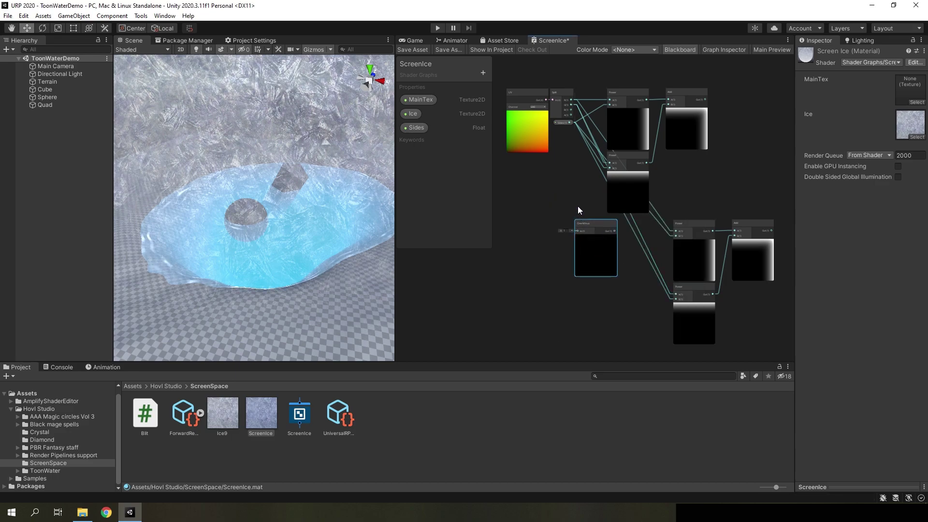
left_click_drag(599, 250, 620, 248)
scroll(581, 141, "up", 3)
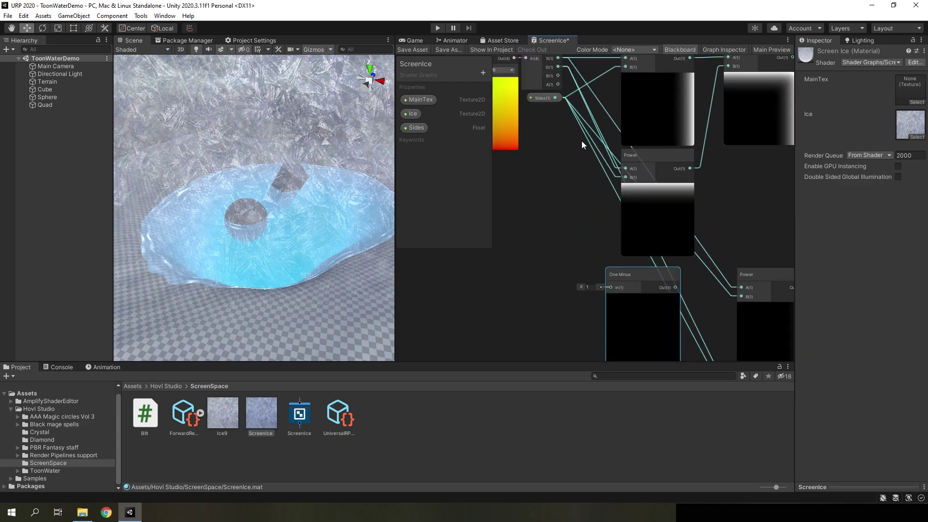
scroll(563, 185, "down", 2)
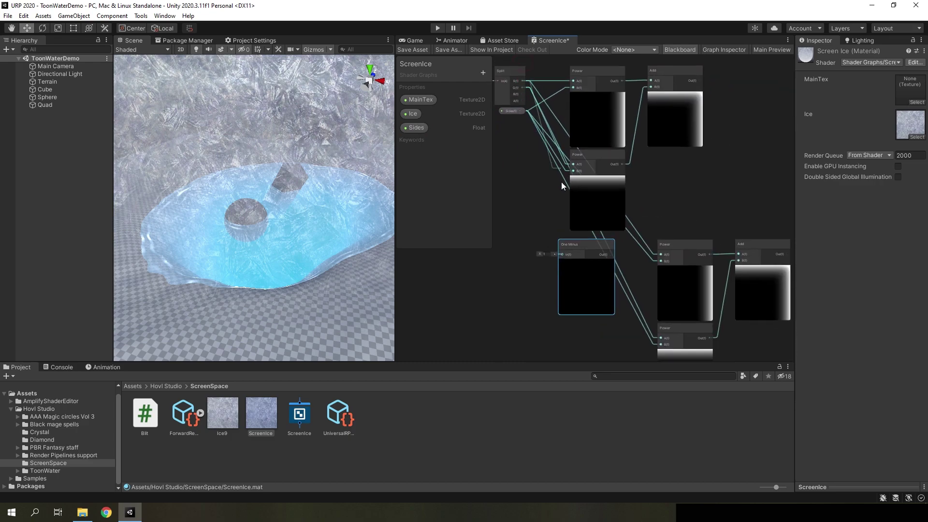
left_click_drag(561, 182, 563, 255)
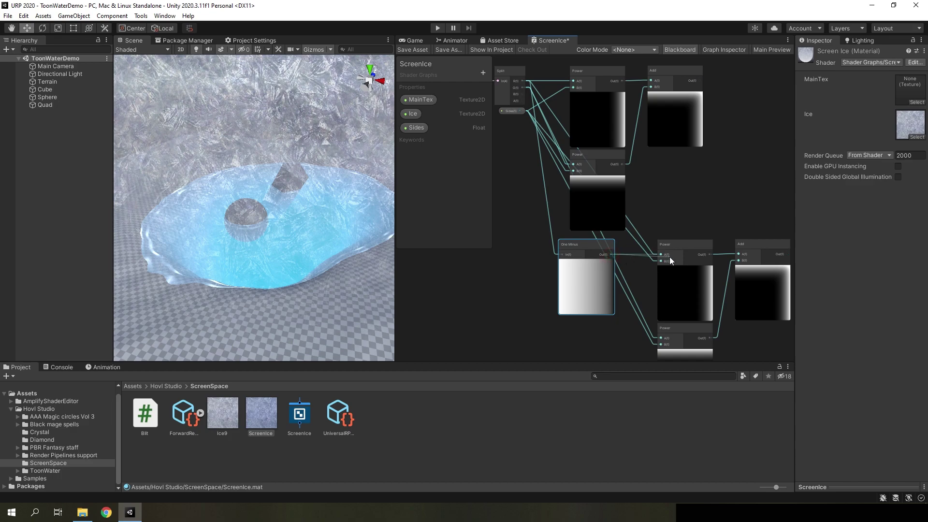
left_click_drag(665, 258, 664, 261)
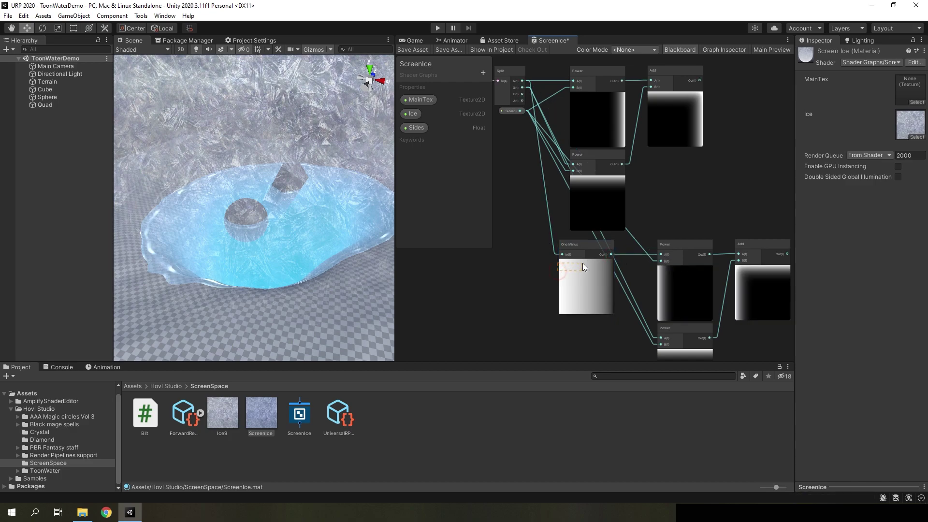
mouse_move(600, 270)
left_mouse_down()
mouse_move(612, 268)
mouse_move(590, 280)
mouse_move(661, 259)
left_mouse_up()
Duplicate the One Minus node and position the copy for the second Power input.
key("ctrl+d")
middle_click_drag(555, 252, 592, 325)
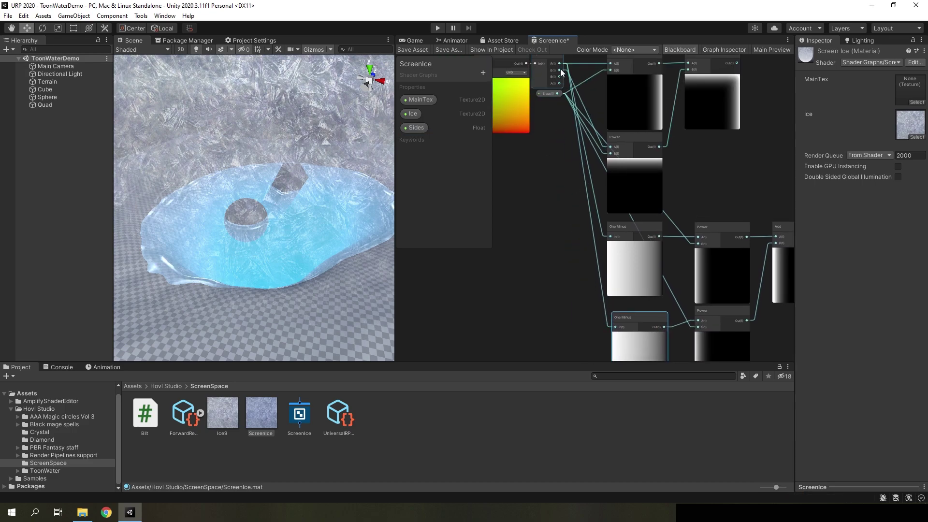
left_click_drag(638, 351, 633, 304)
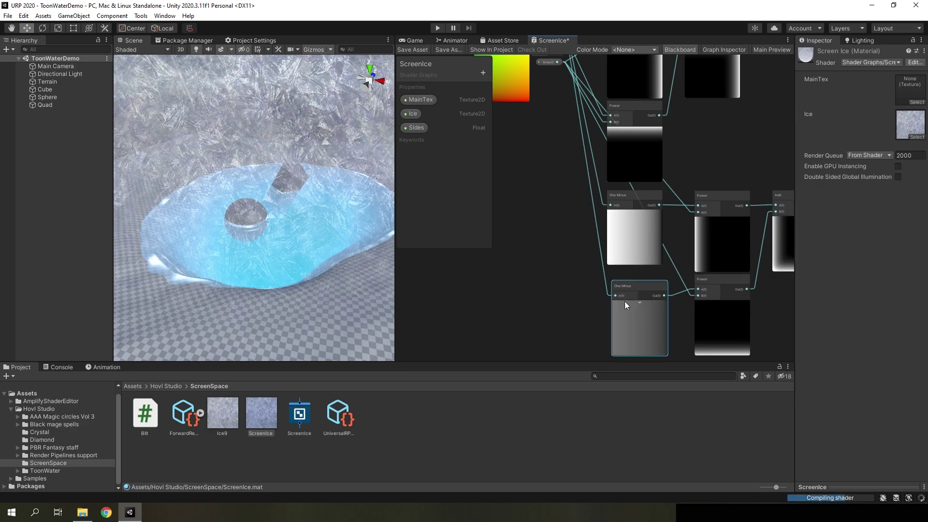
scroll(723, 169, "down", 3)
Create a new Add node summing the lower and upper Add results.
middle_click_drag(723, 169, 619, 174)
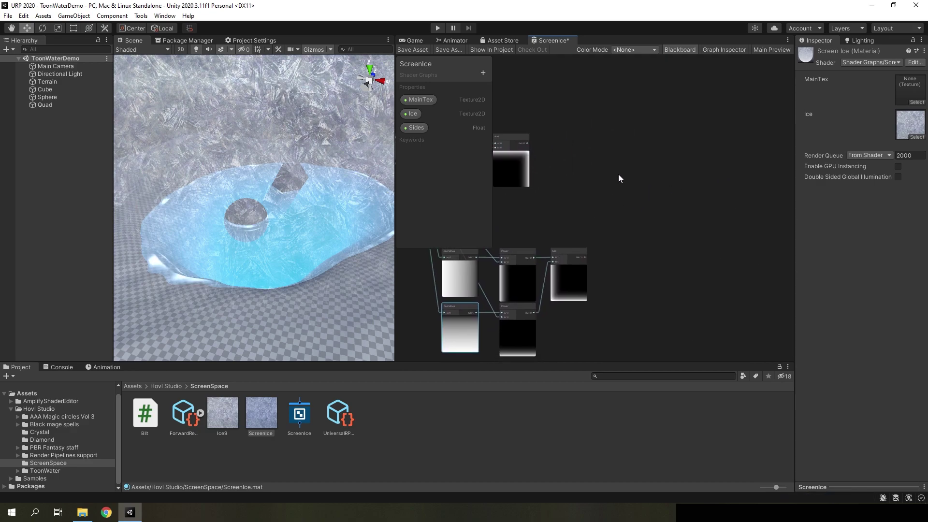
right_click(623, 183)
left_click(624, 187)
type("add")
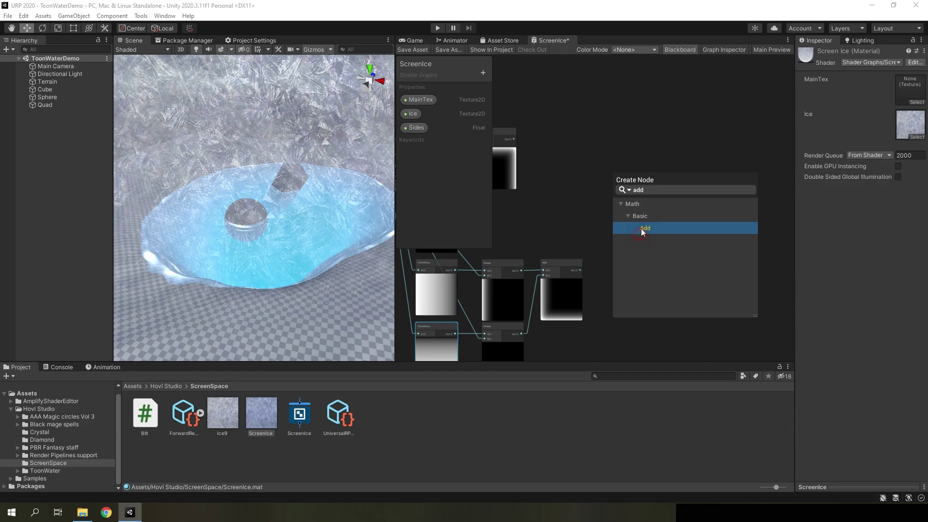
scroll(605, 201, "down", 3)
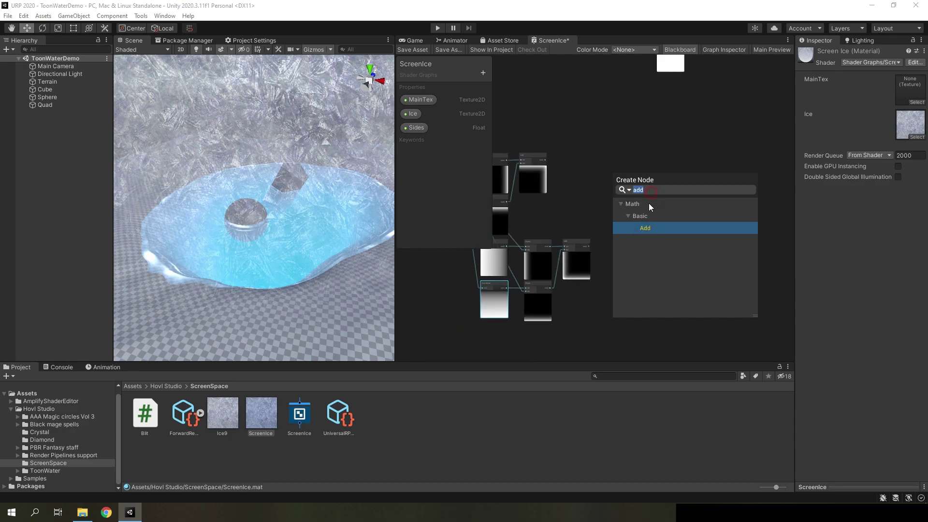
left_click(645, 227)
scroll(607, 225, "up", 2)
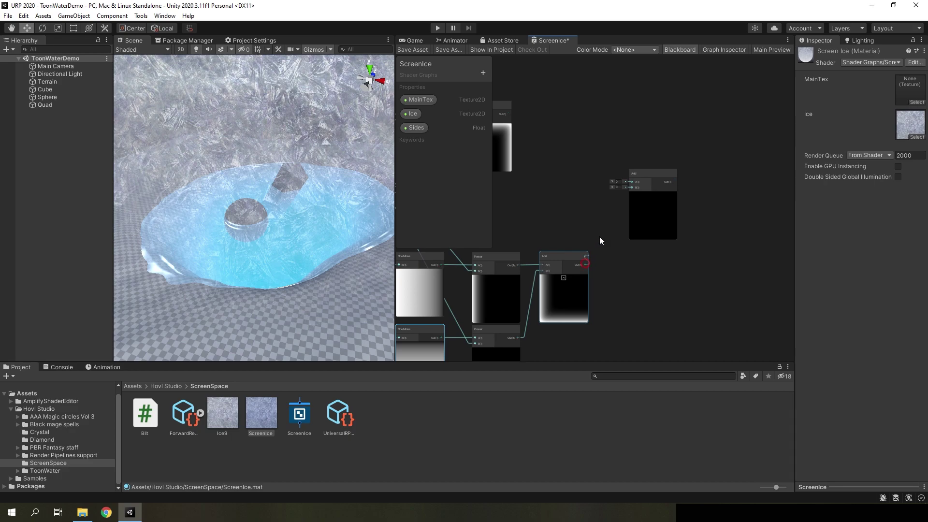
left_click_drag(585, 263, 631, 188)
mouse_move(509, 114)
left_mouse_down()
mouse_move(631, 182)
mouse_move(637, 143)
left_mouse_up()
Wire the new Add's output into the Lerp's T input and save the graph.
scroll(535, 279, "down", 2)
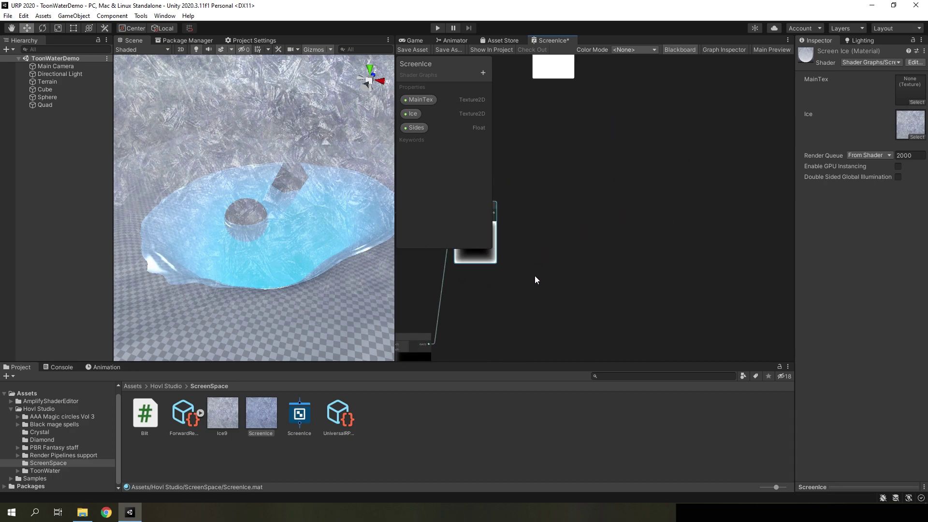
scroll(534, 279, "down", 2)
scroll(590, 294, "down", 2)
scroll(542, 274, "down", 2)
scroll(573, 305, "down", 2)
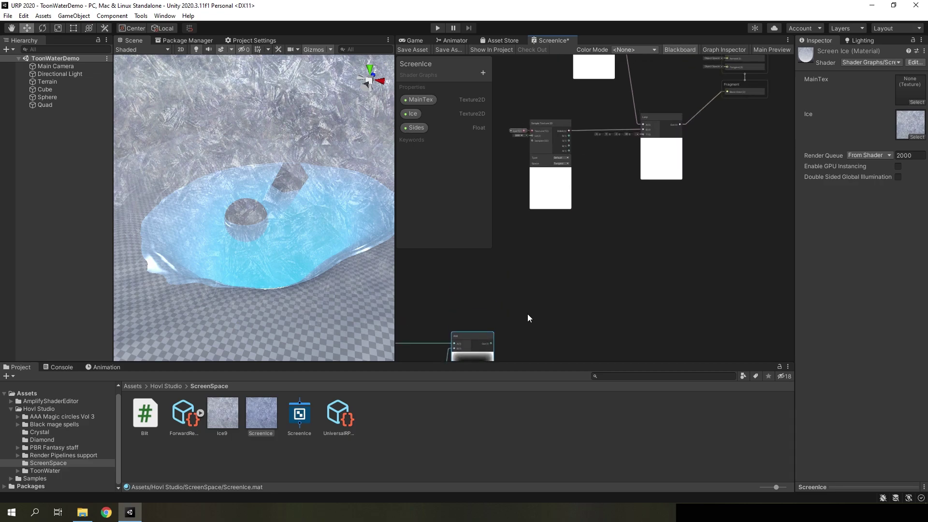
left_click_drag(491, 344, 643, 128)
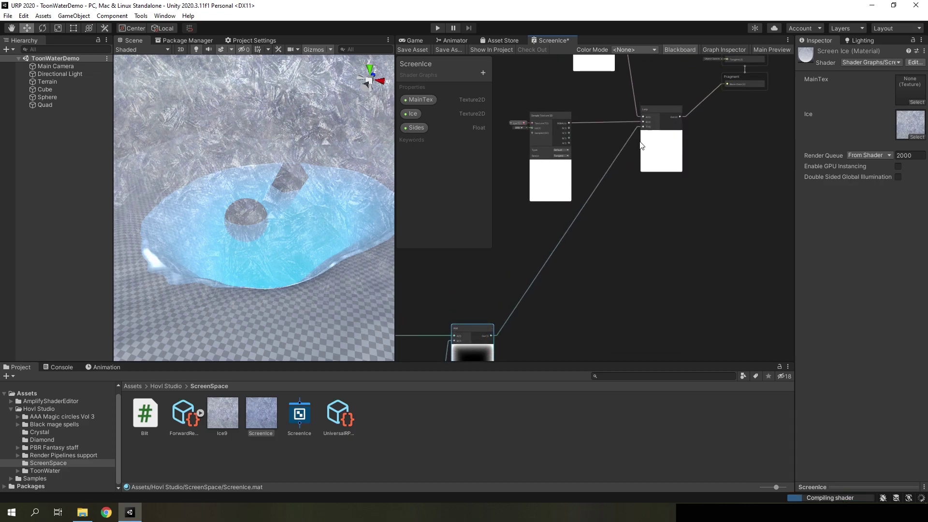
left_click(412, 49)
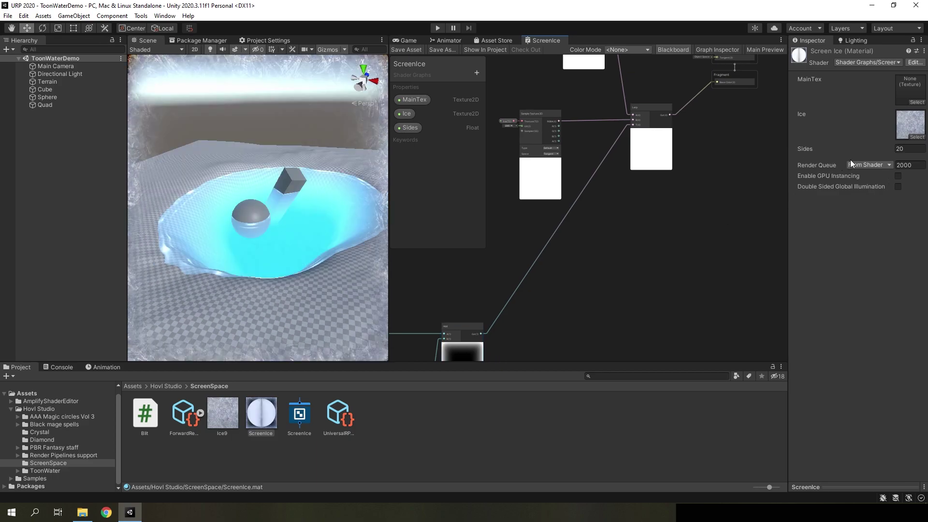
Lower the Screen Ice material's Sides value and confirm it at 5.
left_click_drag(879, 150, 796, 161)
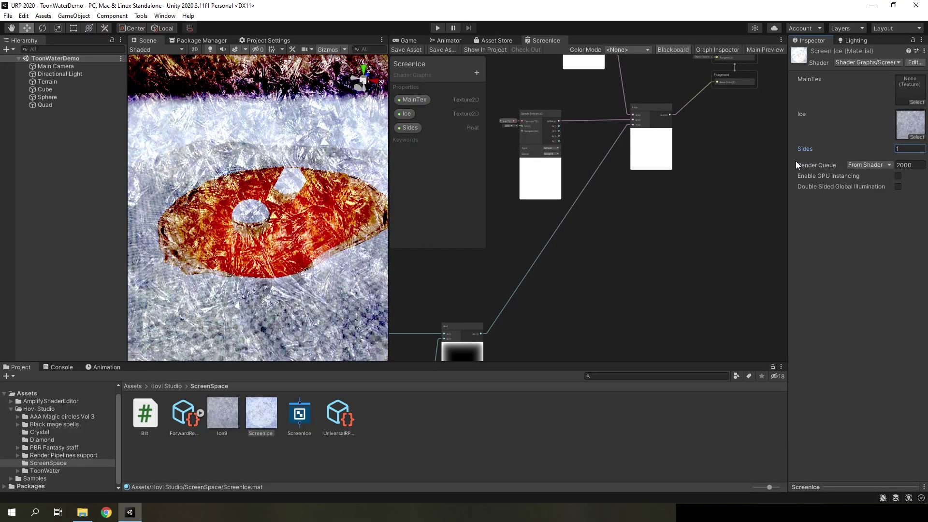
type("1")
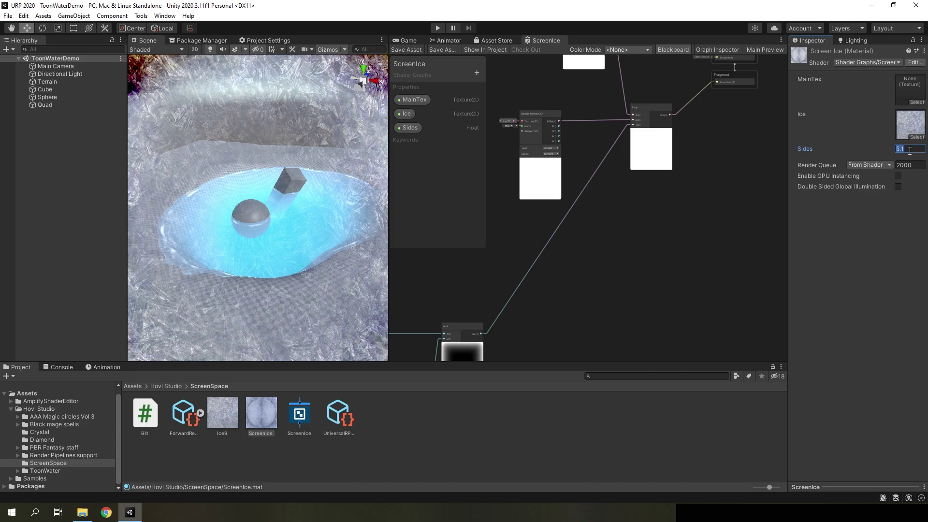
type("2")
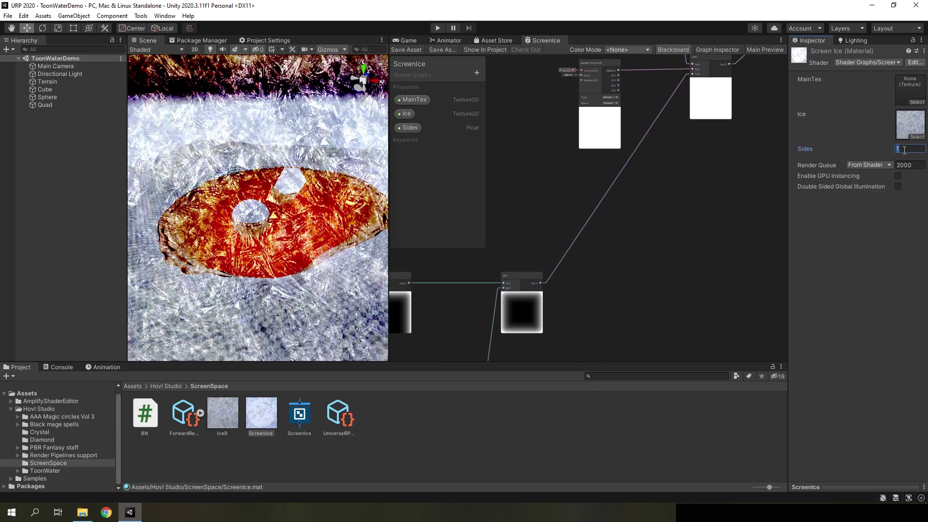
type("5")
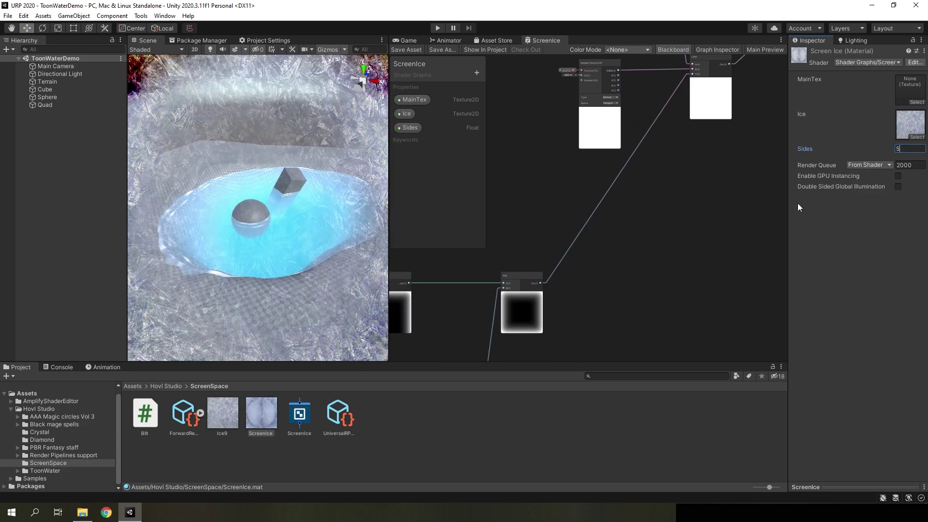
key("Return")
Pan the graph to bring the Add nodes and their preview into view.
scroll(643, 234, "up", 2)
middle_click_drag(584, 265, 717, 221)
middle_click_drag(534, 215, 640, 211)
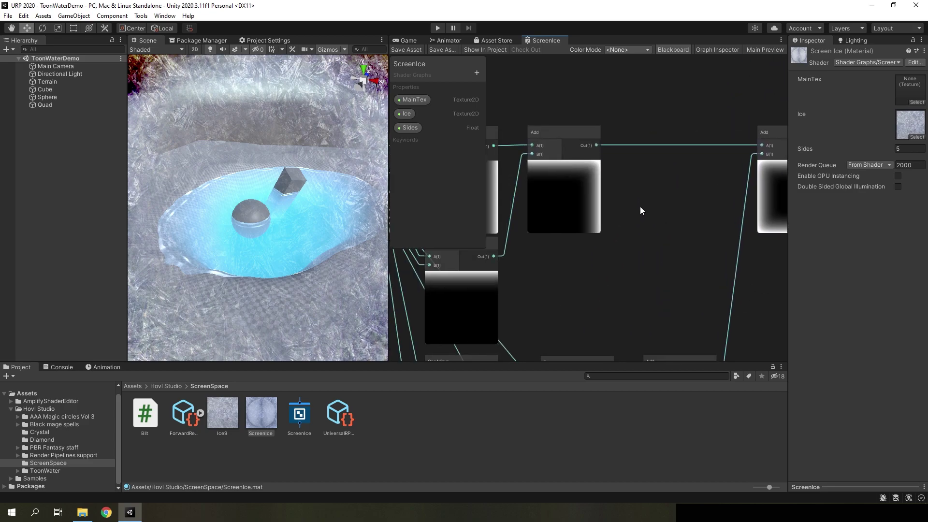
scroll(598, 175, "up", 1)
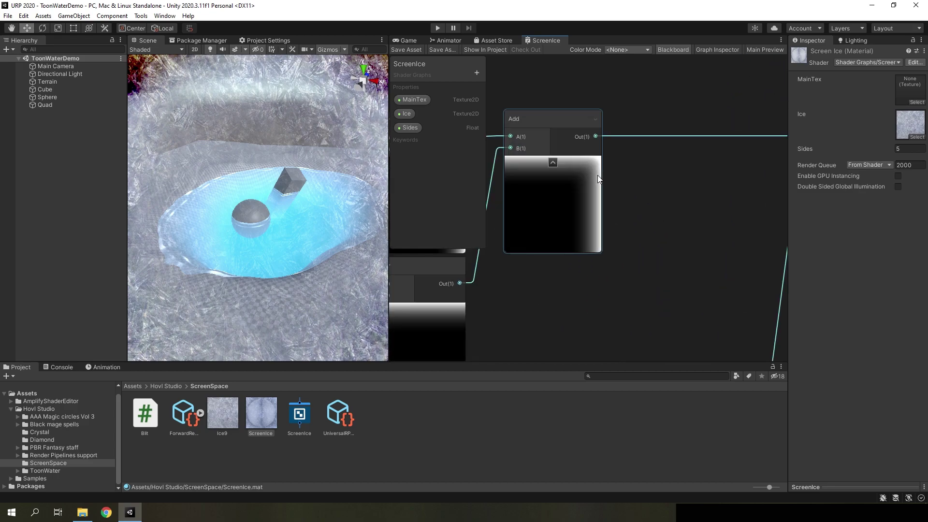
scroll(658, 228, "down", 2)
middle_click_drag(628, 222, 689, 211)
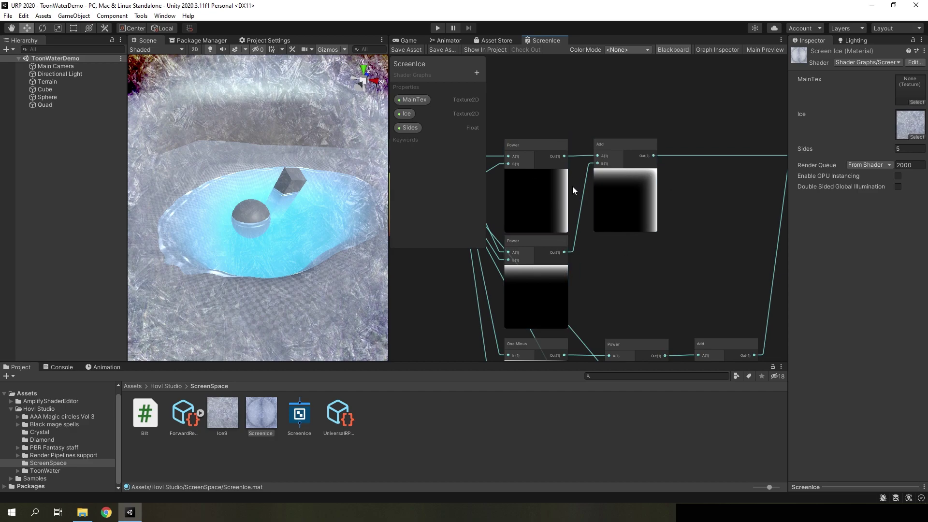
Add a Power node with the edge mask wired into its A input.
scroll(729, 240, "up", 1)
scroll(709, 271, "up", 2)
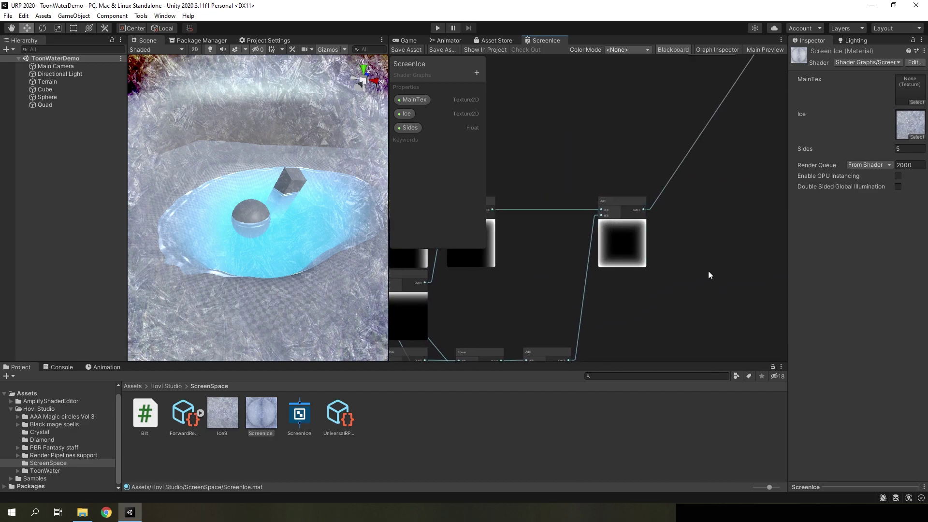
scroll(578, 229, "up", 3)
scroll(602, 213, "down", 3)
scroll(595, 220, "up", 1)
scroll(578, 241, "up", 2)
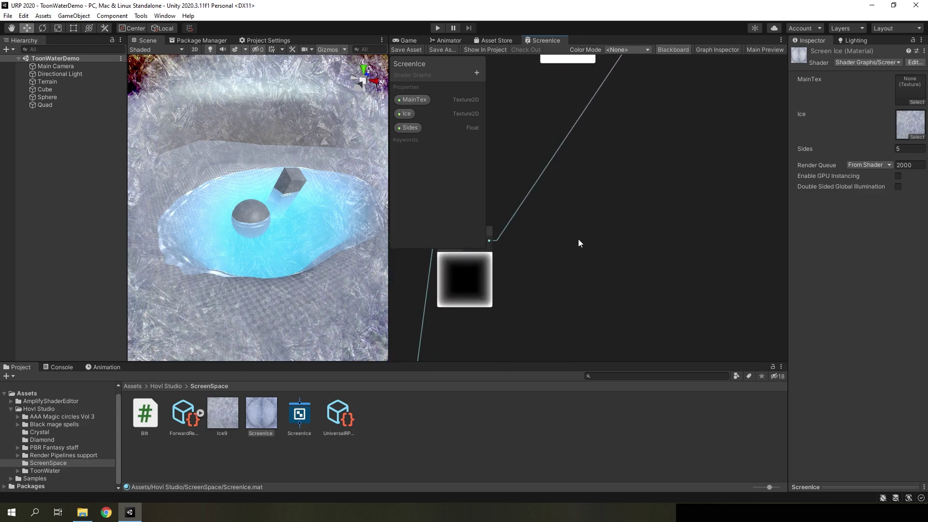
right_click(601, 245)
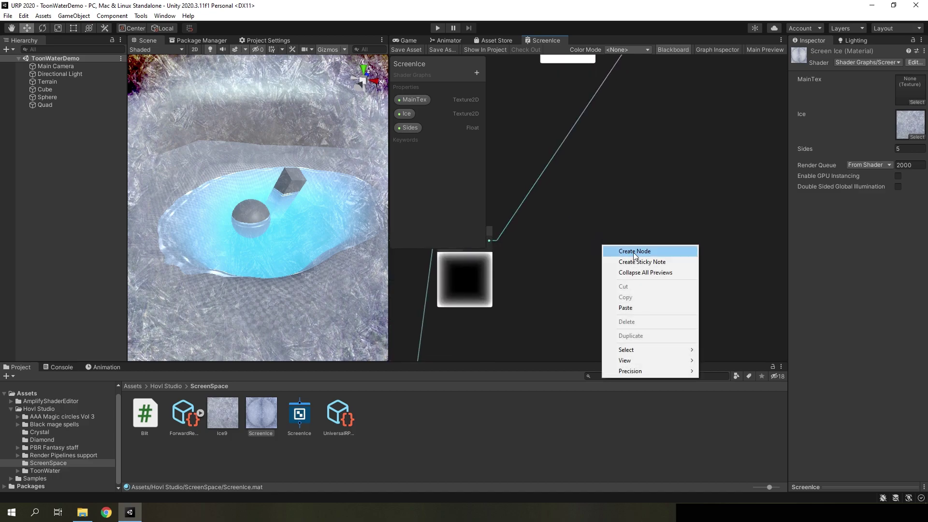
left_click(571, 241)
key("space")
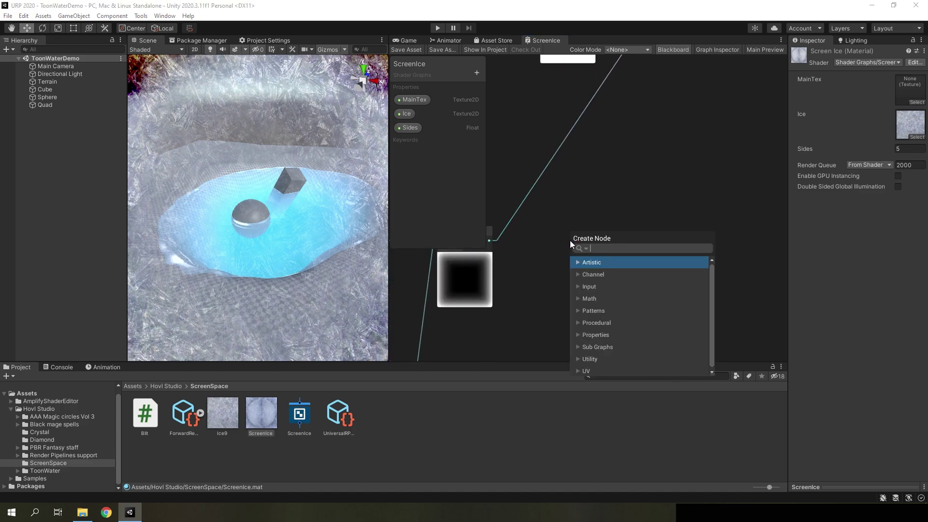
type("pow")
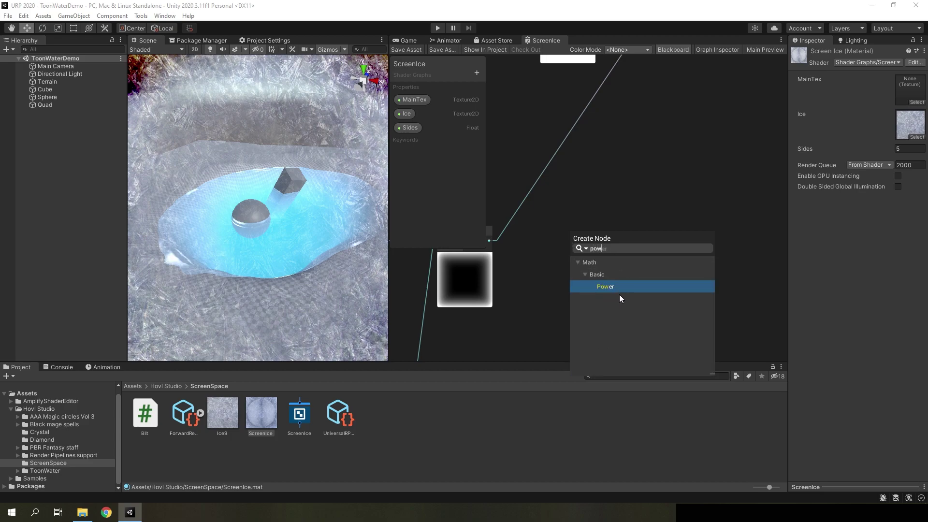
left_click(617, 291)
mouse_move(490, 241)
left_mouse_down()
mouse_move(578, 268)
mouse_move(561, 271)
left_mouse_up()
Clamp Power's output with a Saturate node feeding the Lerp's T, then save.
left_click_drag(592, 240, 640, 250)
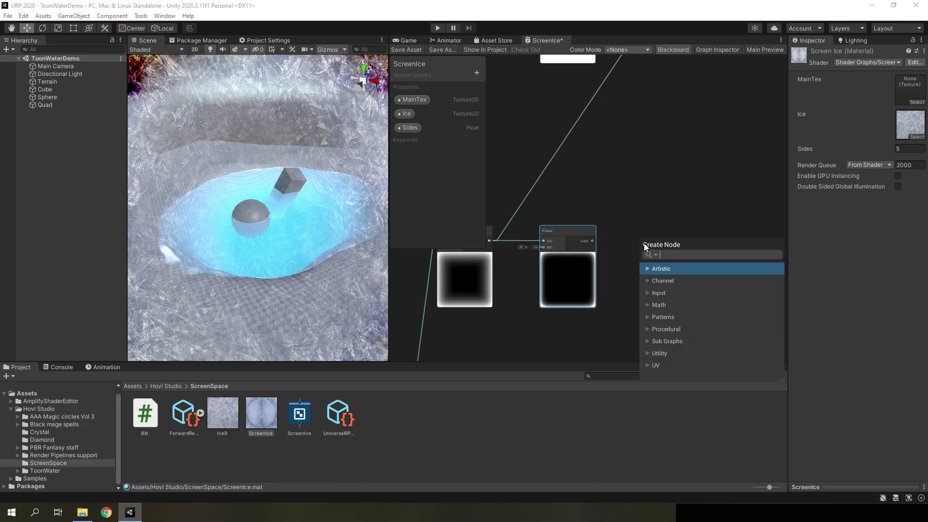
type("satu")
left_click(687, 341)
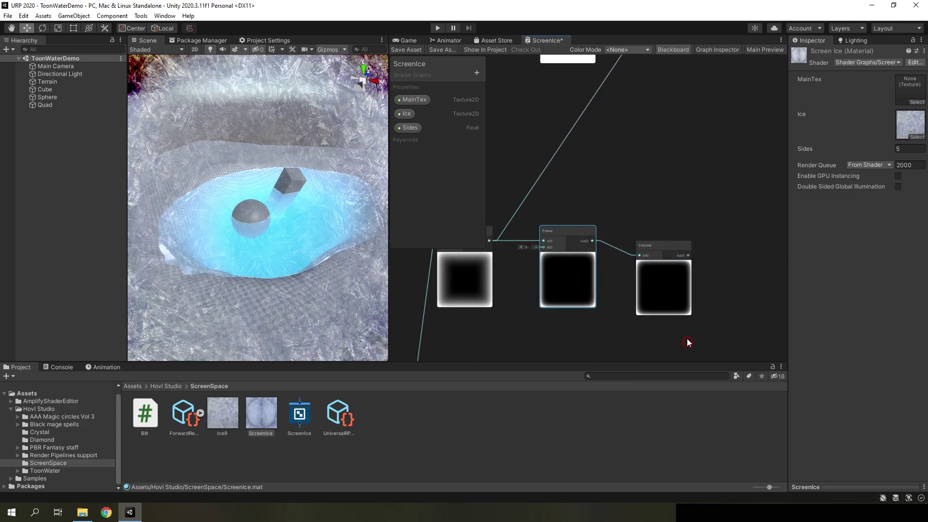
left_click_drag(671, 280, 665, 273)
scroll(686, 252, "down", 2)
middle_click_drag(688, 256, 630, 279)
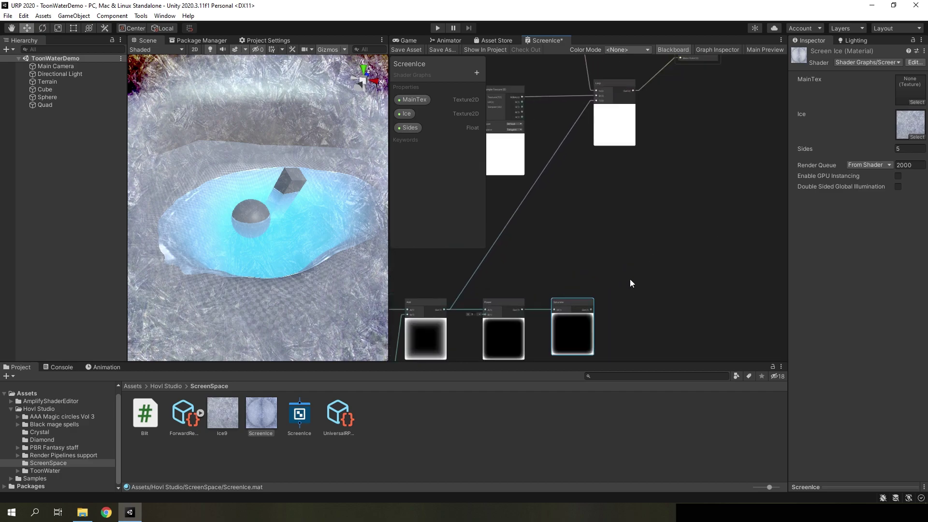
scroll(615, 290, "up", 2)
mouse_move(593, 314)
left_mouse_down()
mouse_move(596, 84)
mouse_move(596, 123)
left_mouse_up()
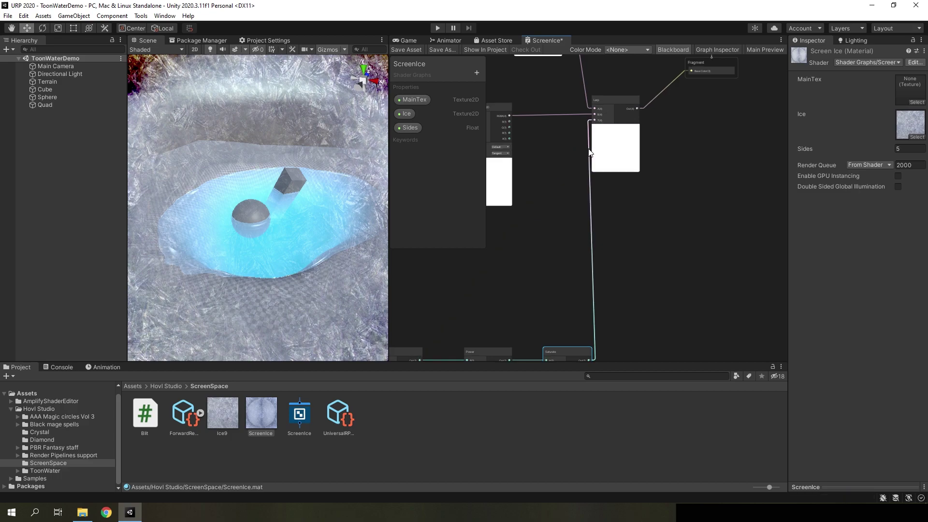
left_click(405, 50)
scroll(697, 200, "down", 5)
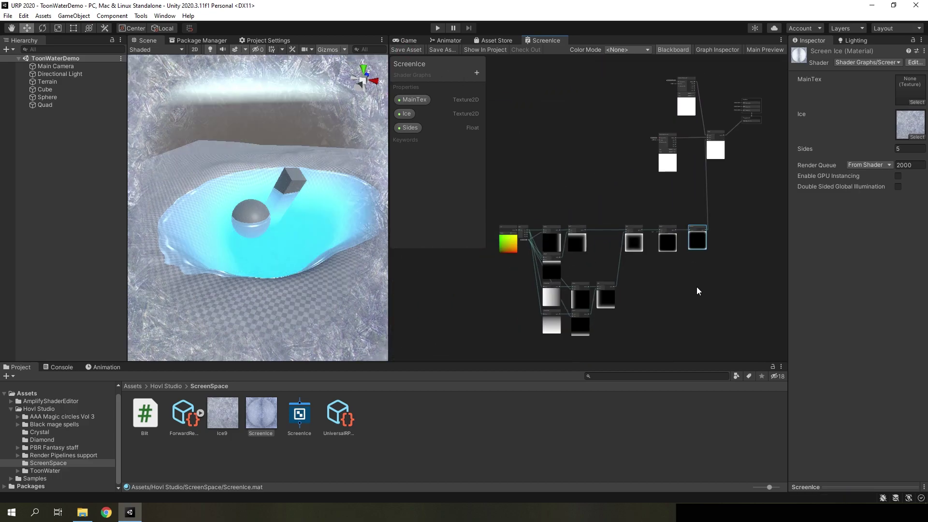
Shift the lower node row and the Sample Texture node left to make room.
mouse_move(729, 335)
left_mouse_down()
mouse_move(500, 225)
mouse_move(462, 256)
left_mouse_up()
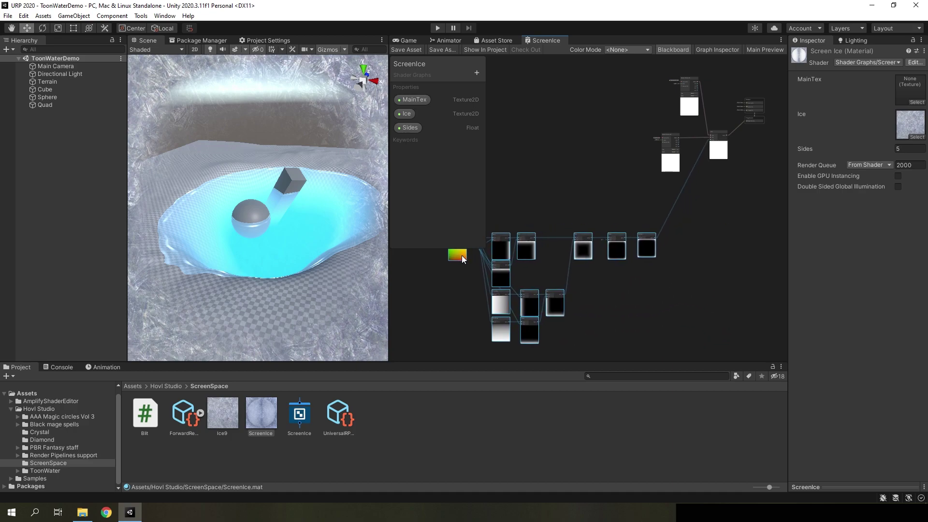
left_click(635, 184)
scroll(636, 184, "up", 4)
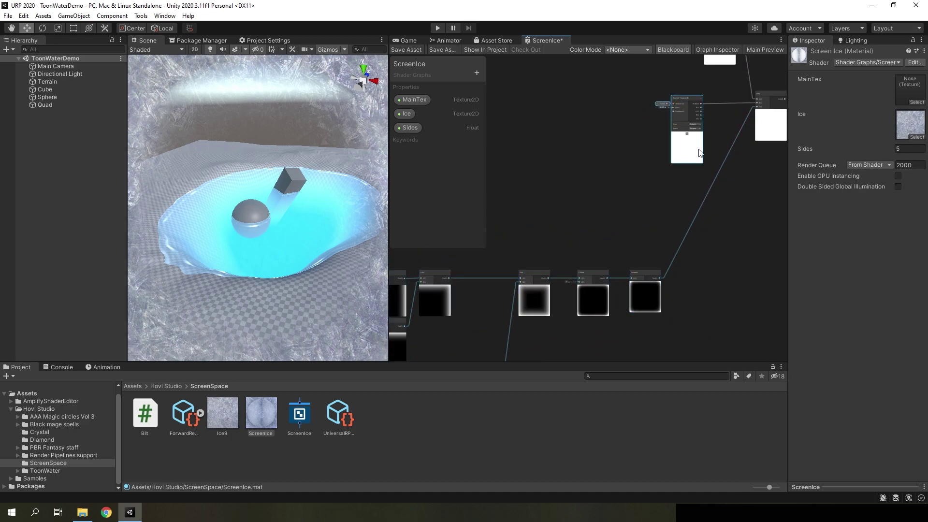
left_click_drag(679, 157, 495, 169)
middle_click_drag(611, 131, 625, 225)
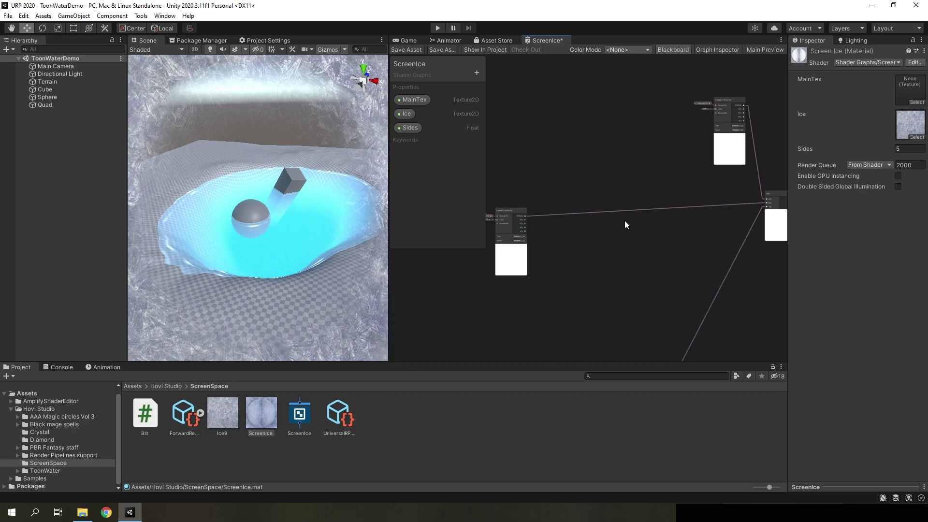
scroll(523, 221, "up", 3)
Add a Multiply node to the right of the Sample Texture node.
key("space")
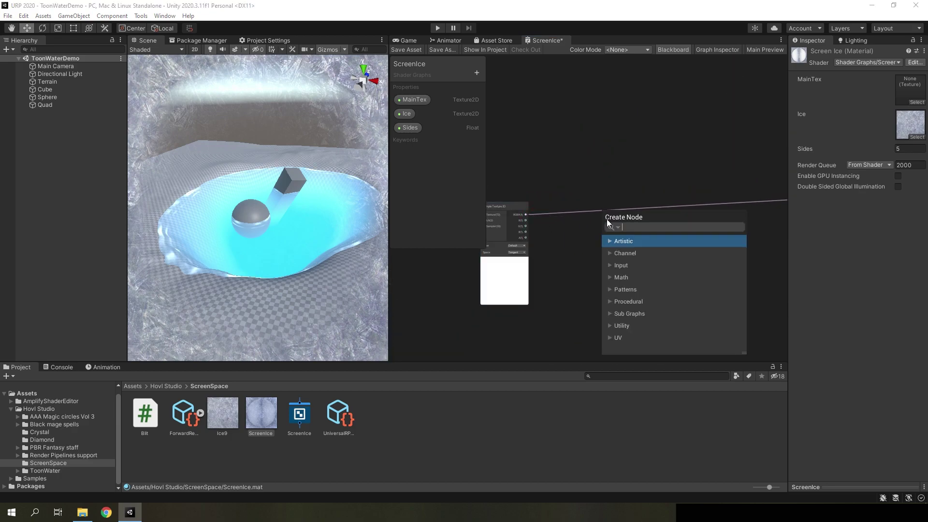
type("multiply")
key("Return")
left_click_drag(626, 248, 689, 239)
Create a Float graph property named Emission and check its default value.
left_click(477, 73)
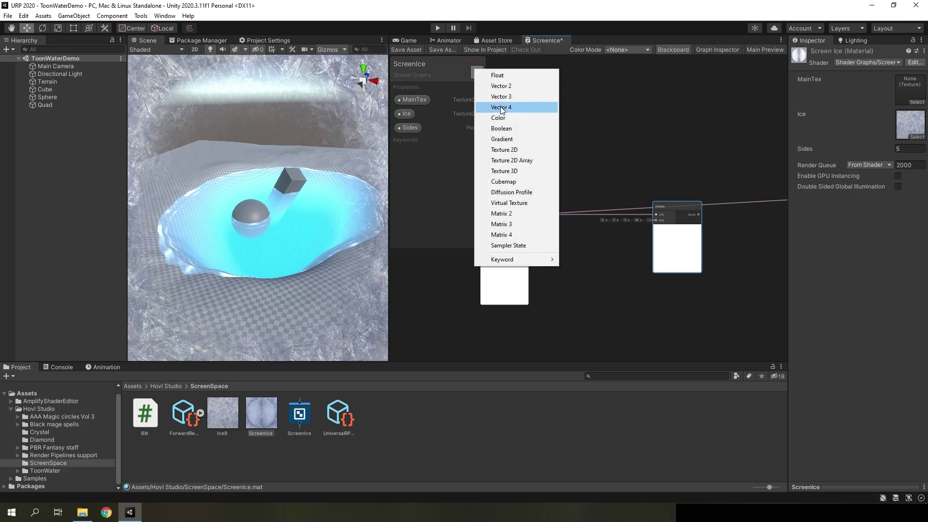
left_click(498, 74)
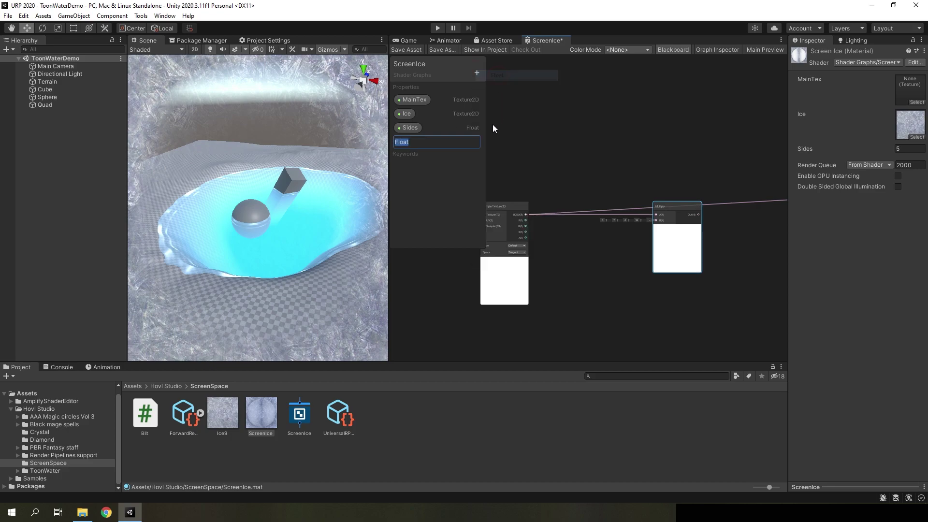
type("E")
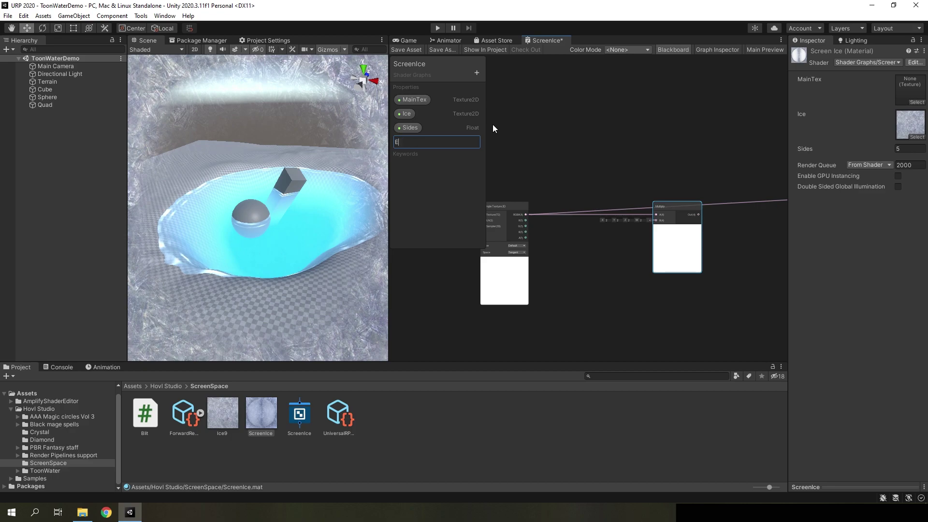
type("mission")
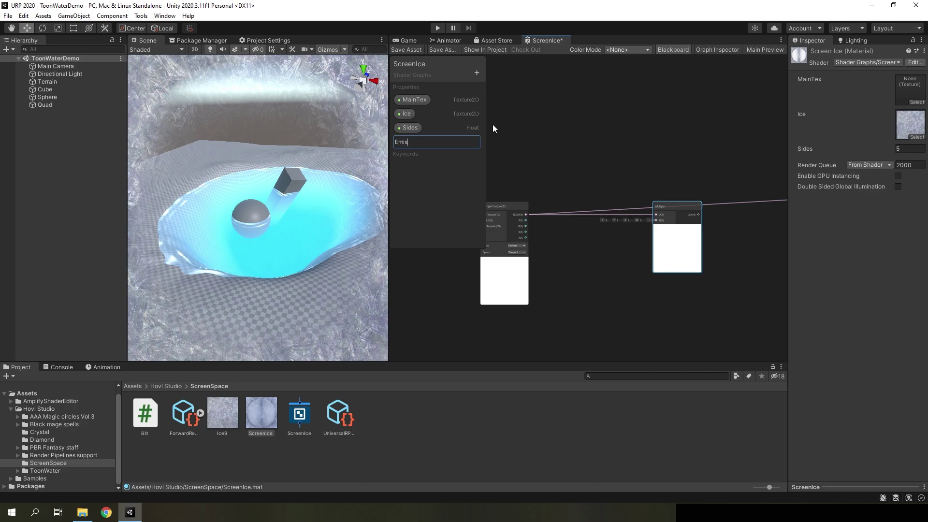
key("Return")
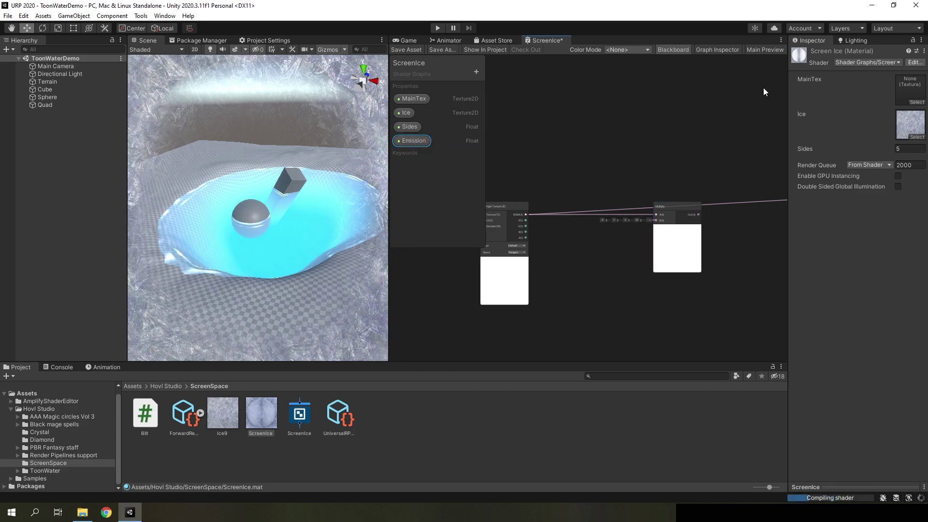
left_click(772, 51)
left_click(768, 50)
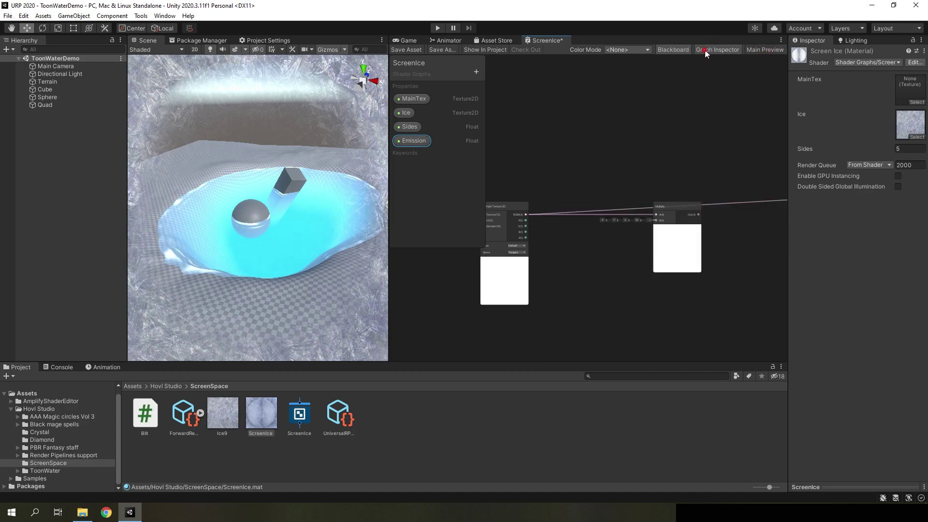
left_click(710, 50)
left_click(728, 129)
left_click(610, 119)
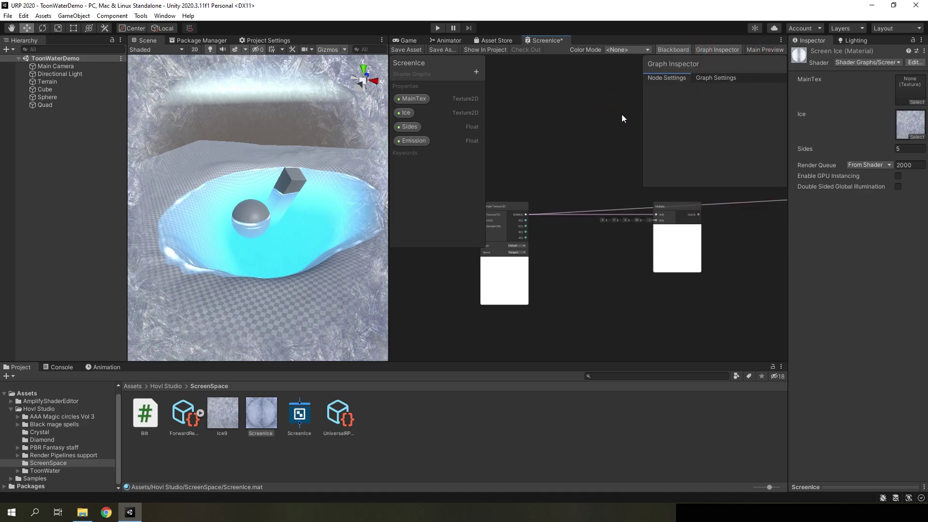
left_click(716, 51)
Feed Emission into Multiply's B, route Multiply's output into Lerp B, and save.
scroll(589, 203, "up", 2)
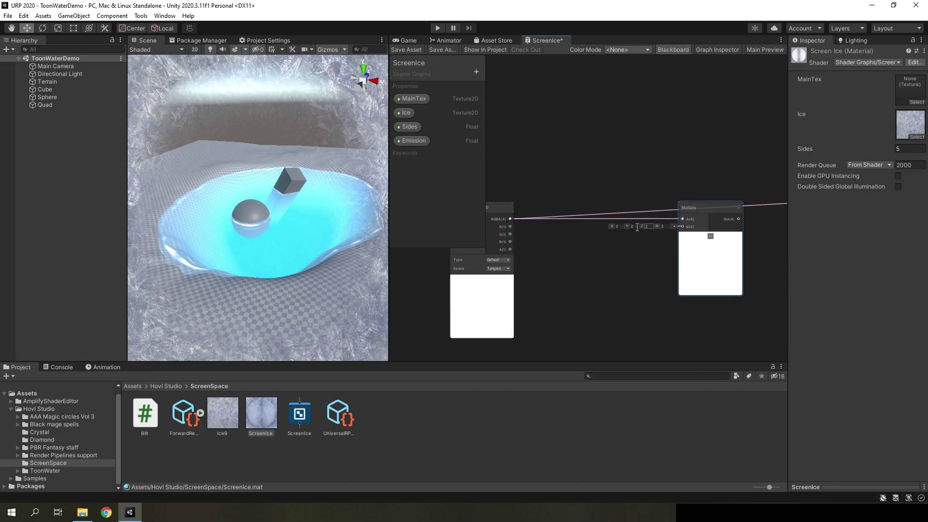
mouse_move(412, 141)
left_mouse_down()
mouse_move(610, 244)
mouse_move(682, 227)
left_mouse_up()
left_click_drag(636, 253, 650, 237)
scroll(648, 234, "down", 2)
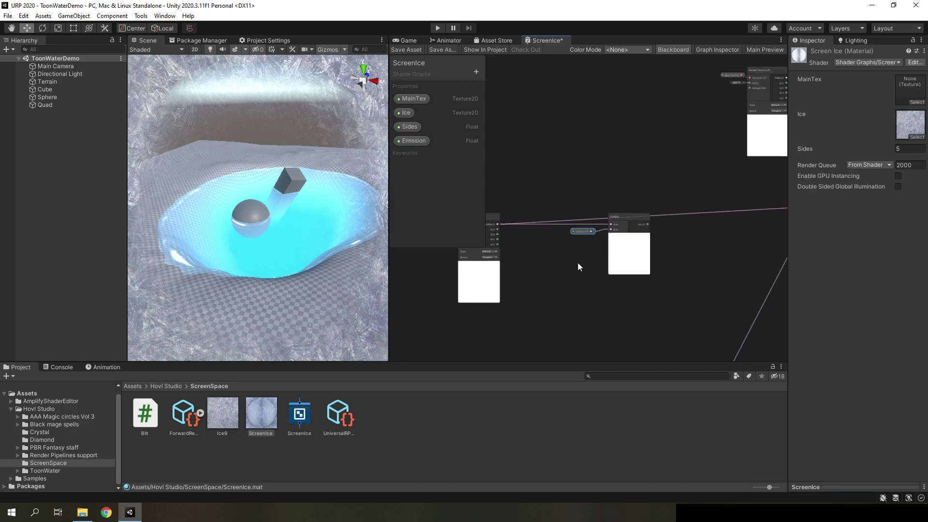
middle_click_drag(578, 263, 549, 260)
left_click_drag(604, 253, 730, 235)
middle_click_drag(730, 236, 604, 245)
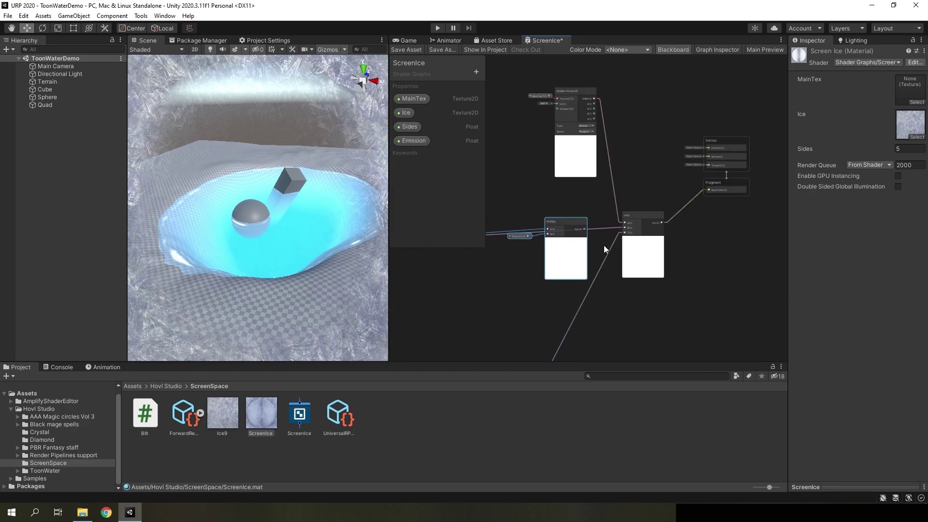
scroll(604, 245, "up", 3)
left_click_drag(570, 217, 641, 214)
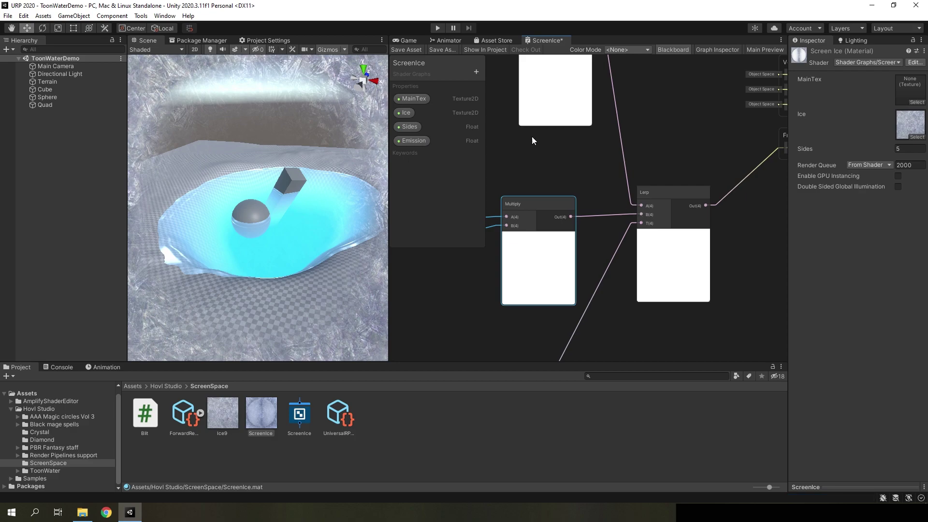
left_click(403, 50)
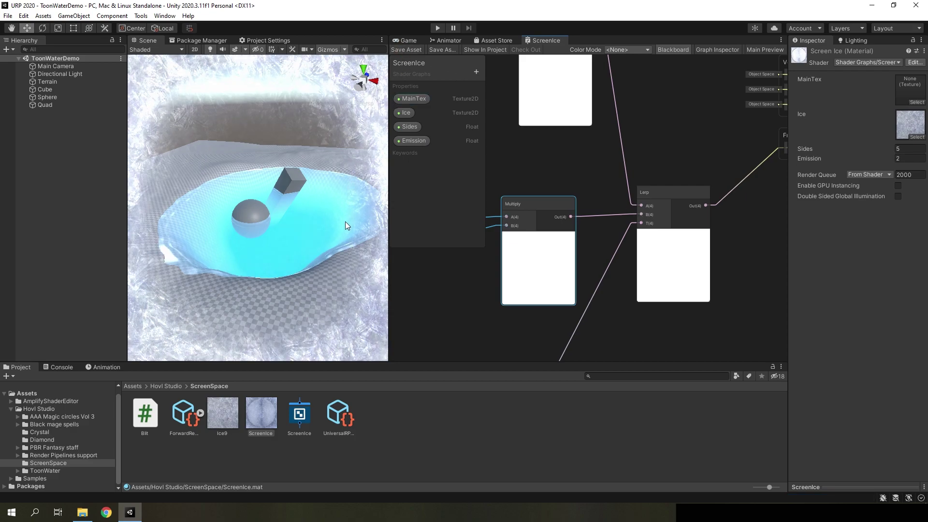
Widen the Scene view, try Sides at about 6.8 and 3, then type 5.
left_click_drag(884, 149, 887, 148)
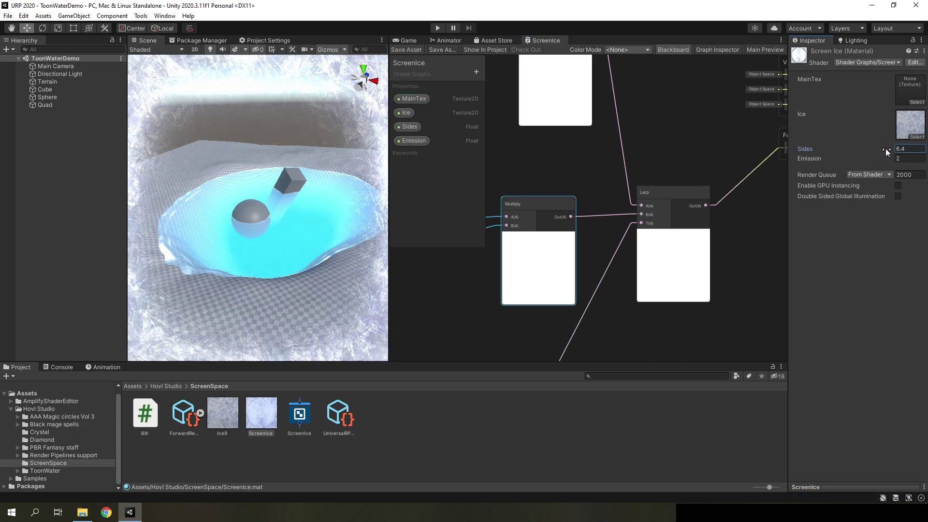
left_click_drag(388, 234, 424, 234)
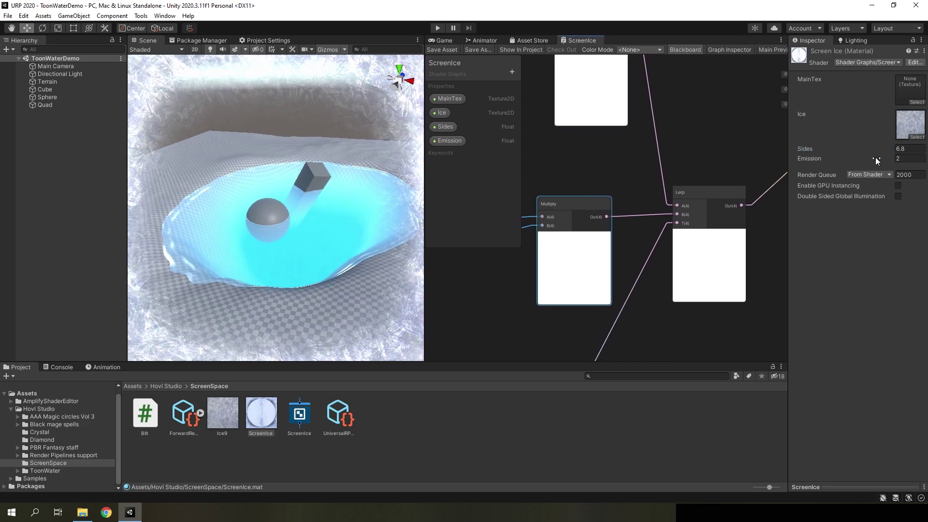
mouse_move(885, 148)
left_mouse_down()
mouse_move(863, 152)
mouse_move(875, 149)
left_mouse_up()
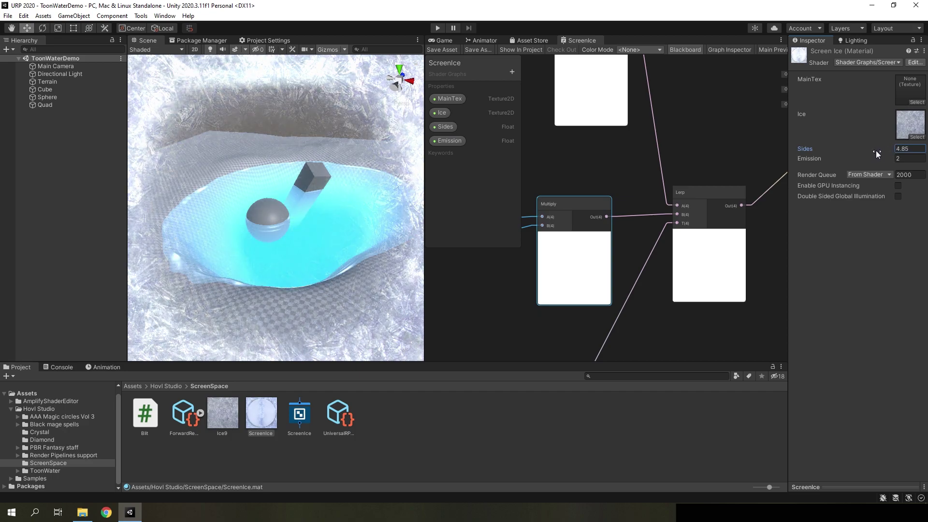
left_click_drag(875, 150, 878, 150)
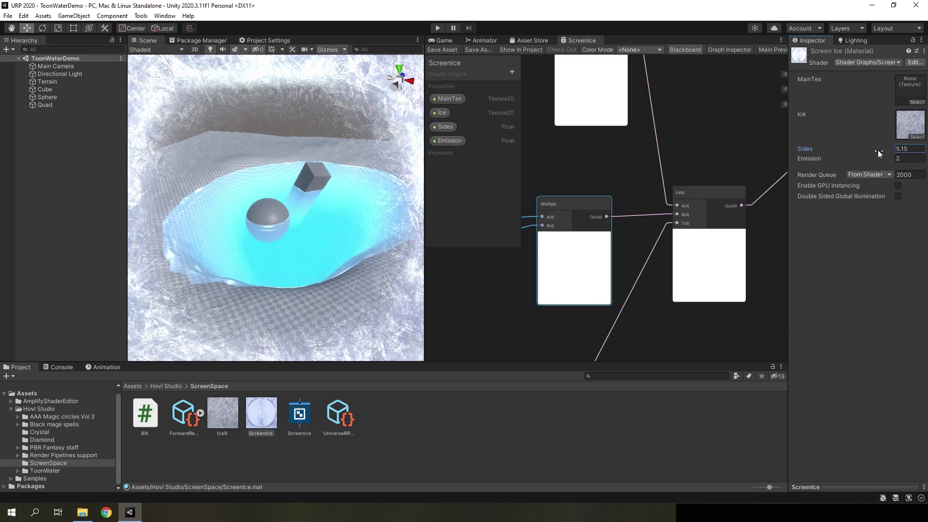
left_click(909, 149)
type("5")
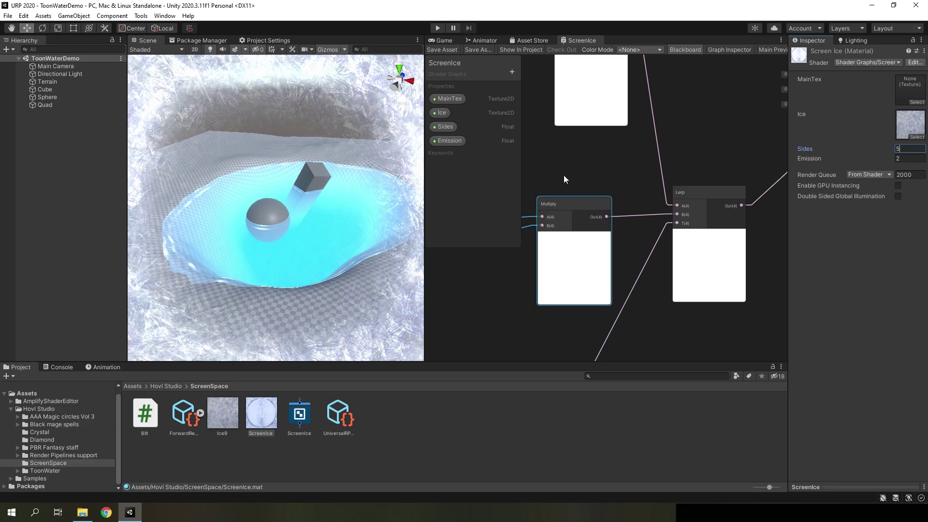
Create a Multiply node from the Saturate output and set its B to 0.2.
scroll(564, 179, "down", 5)
scroll(616, 230, "up", 3)
scroll(695, 176, "up", 3)
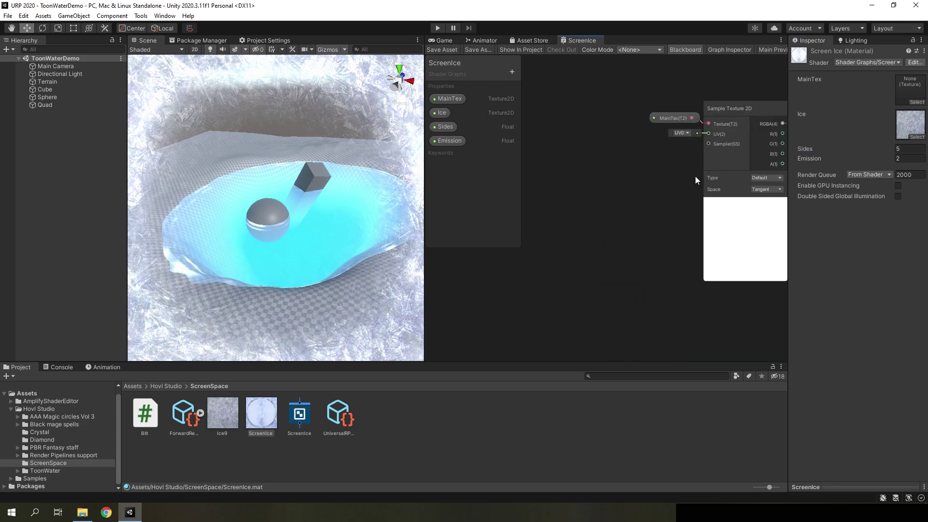
scroll(691, 169, "up", 1)
scroll(691, 169, "up", 2)
scroll(652, 160, "down", 2)
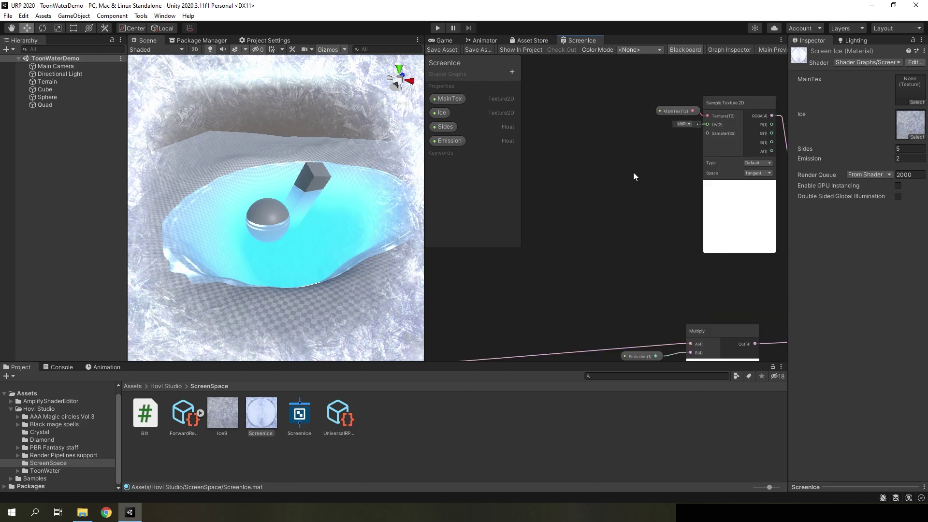
scroll(611, 232, "down", 2)
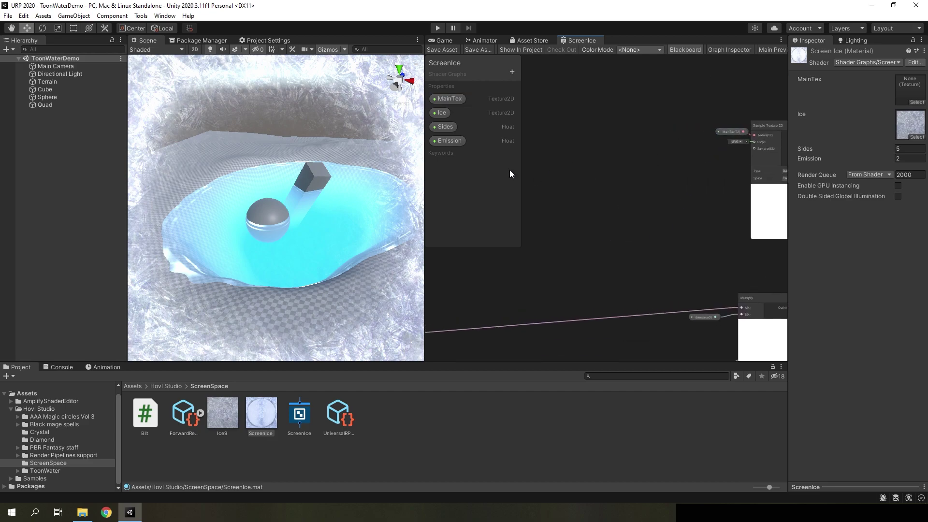
key("a")
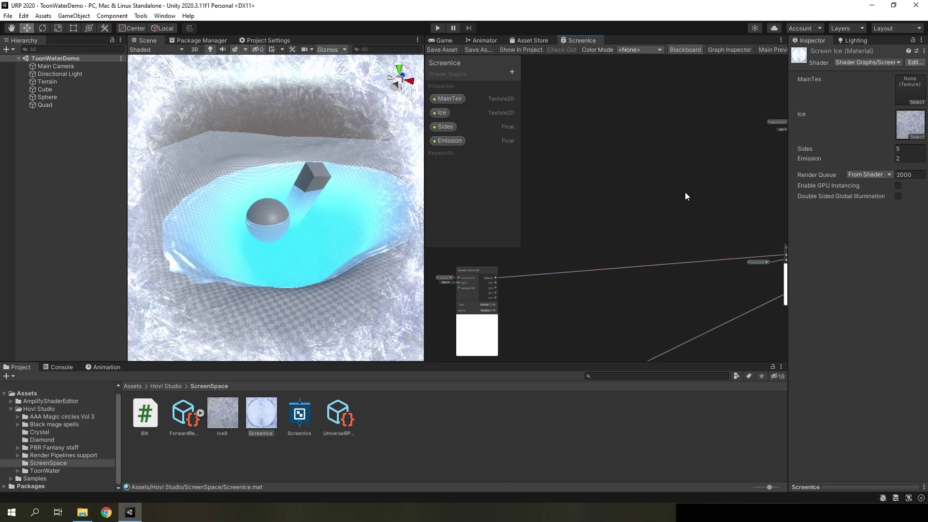
scroll(623, 216, "down", 2)
scroll(575, 256, "down", 2)
scroll(616, 273, "up", 3)
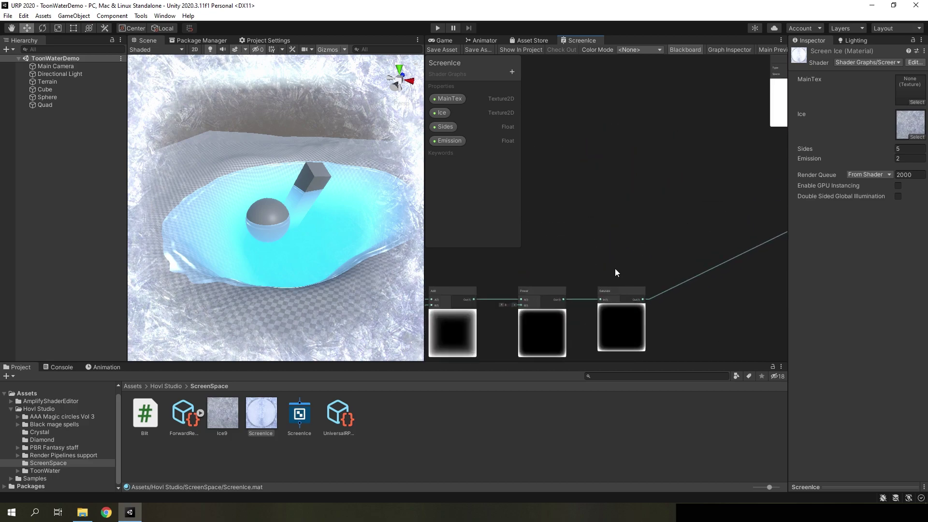
scroll(646, 298, "up", 1)
left_click_drag(647, 300, 677, 126)
type("lerp")
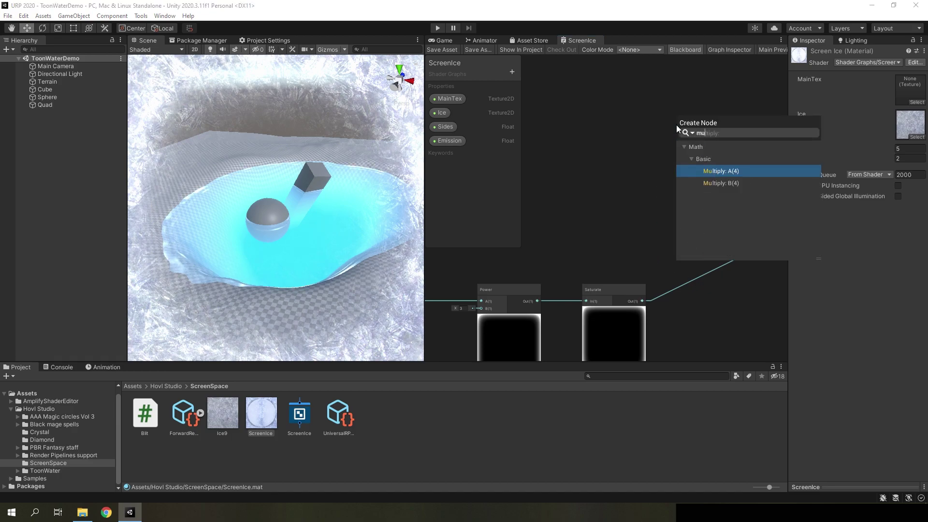
left_click(712, 173)
scroll(720, 193, "down", 2)
mouse_move(725, 210)
middle_mouse_down()
mouse_move(568, 341)
mouse_move(675, 254)
middle_mouse_up()
scroll(691, 255, "down", 1)
scroll(634, 236, "up", 1)
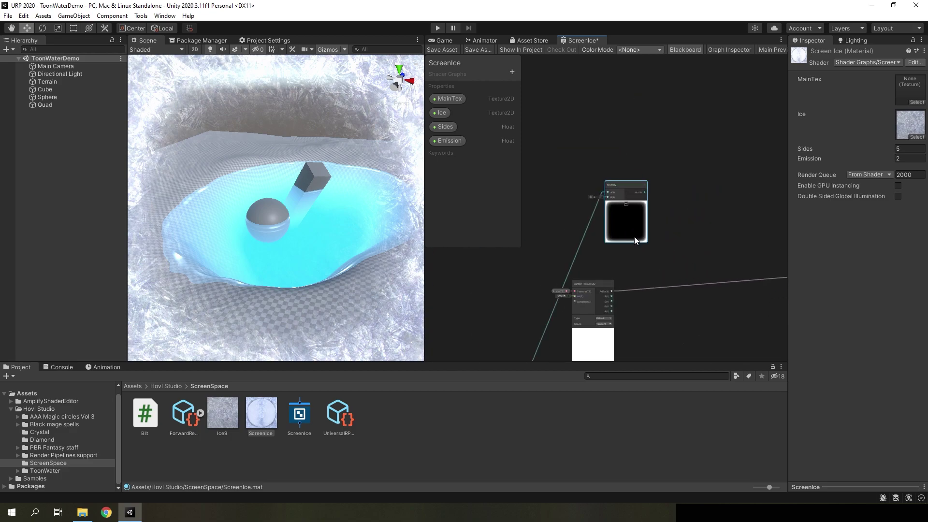
scroll(588, 212, "up", 2)
left_click(581, 201)
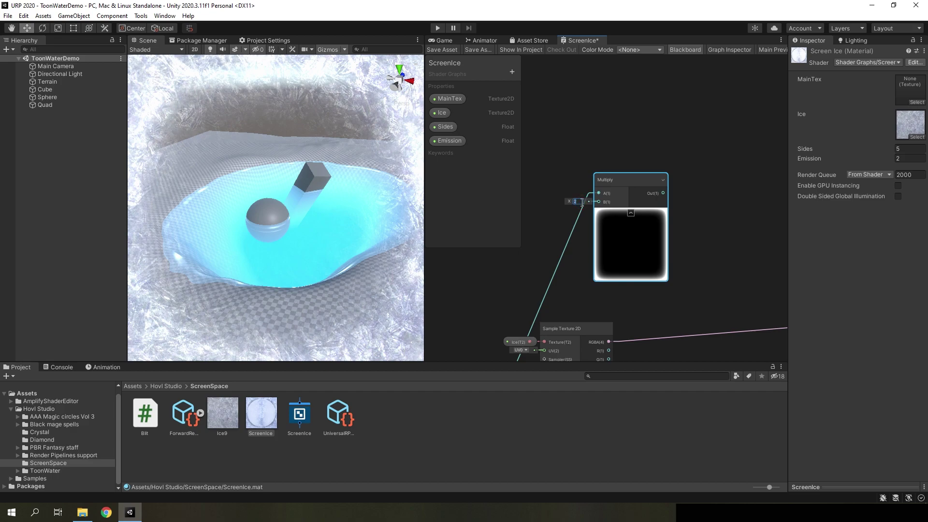
scroll(581, 202, "up", 2)
type("0.2")
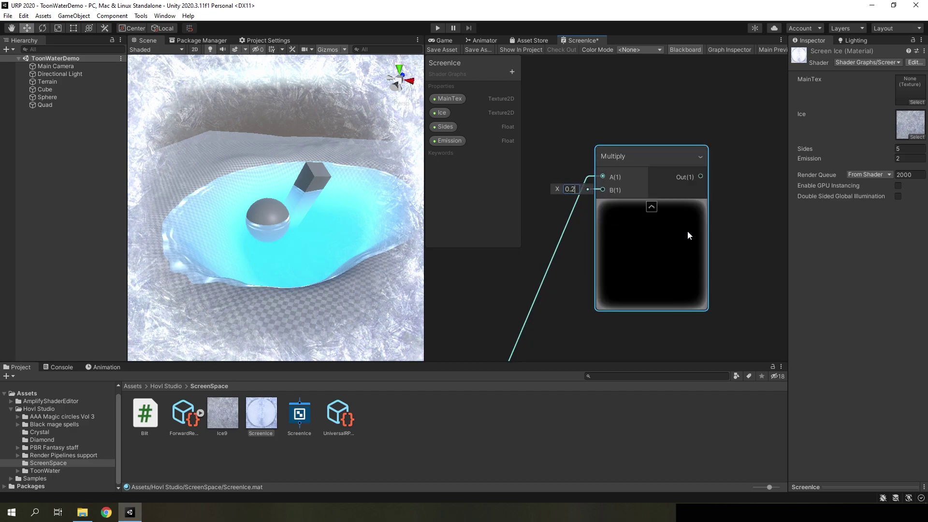
scroll(623, 292, "down", 1)
scroll(644, 274, "down", 3)
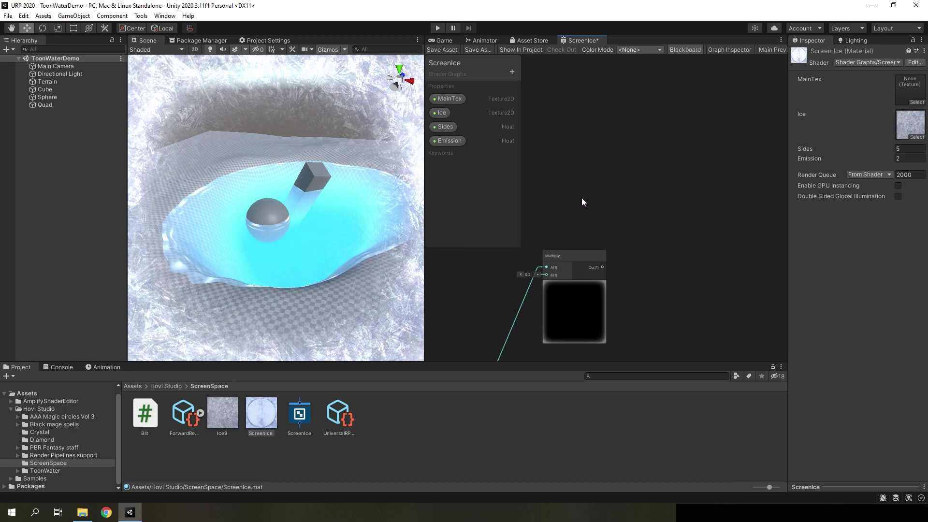
Add a UV node and an Add node taking UV as A and Multiply as B.
key("space")
type("uv")
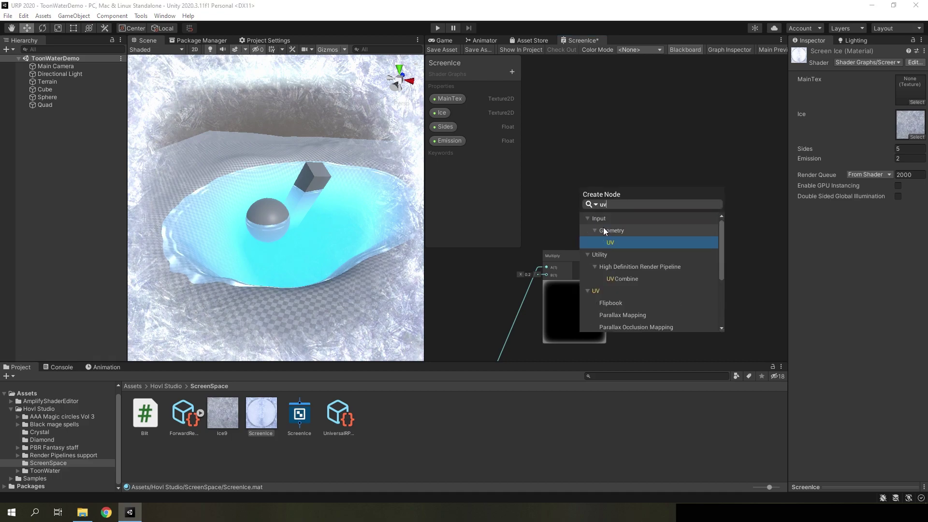
left_click(609, 244)
left_click_drag(604, 243, 566, 175)
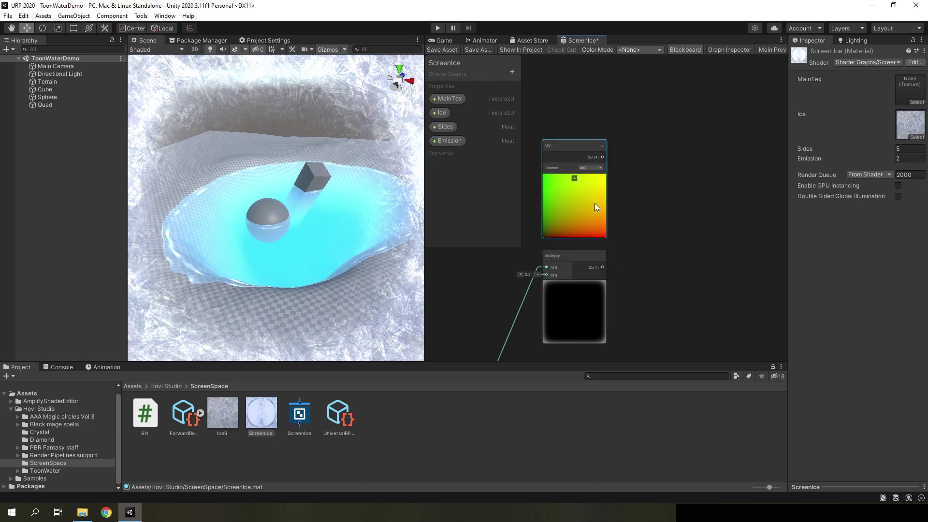
key("space")
type("add")
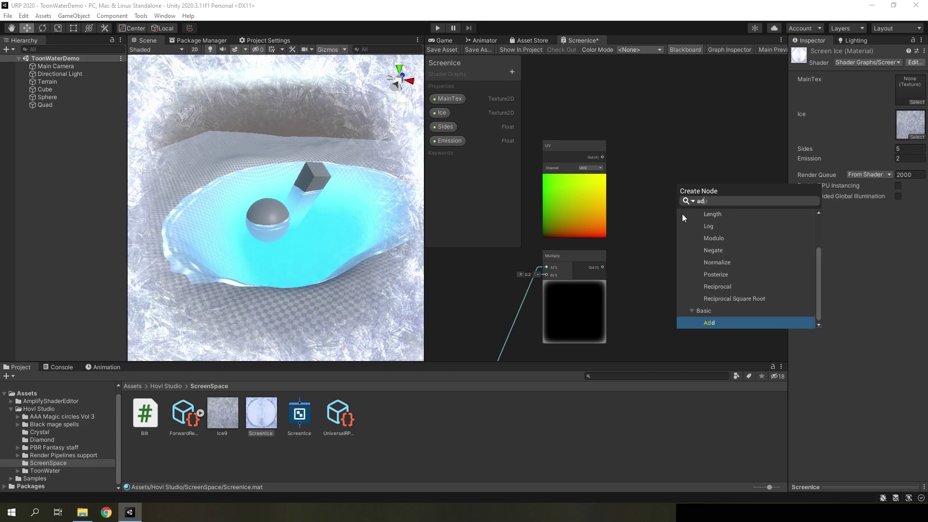
left_click(712, 239)
left_click_drag(711, 263, 703, 214)
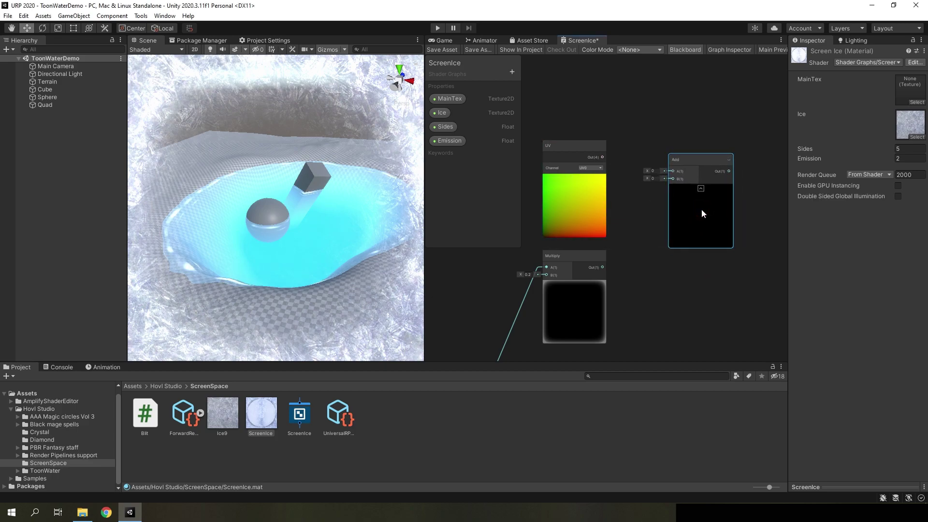
key("Delete")
right_click(677, 208)
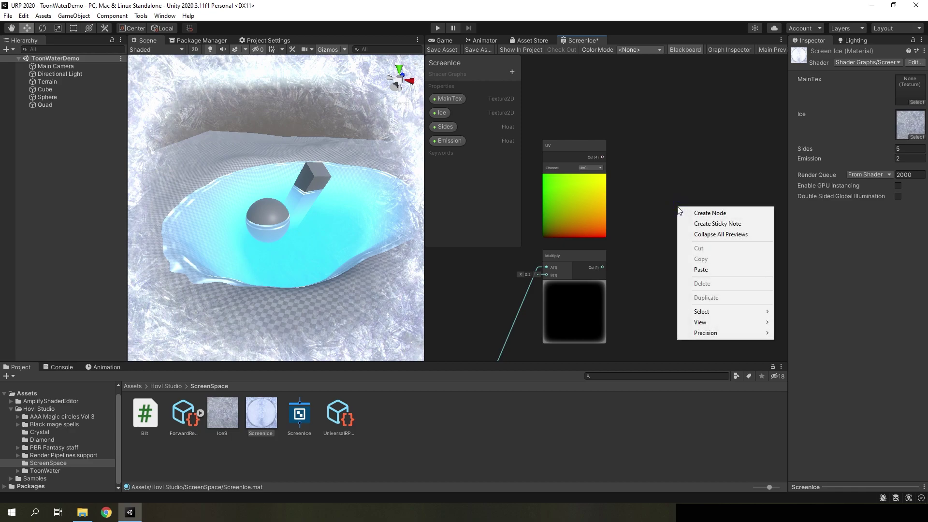
left_click(710, 213)
type("add")
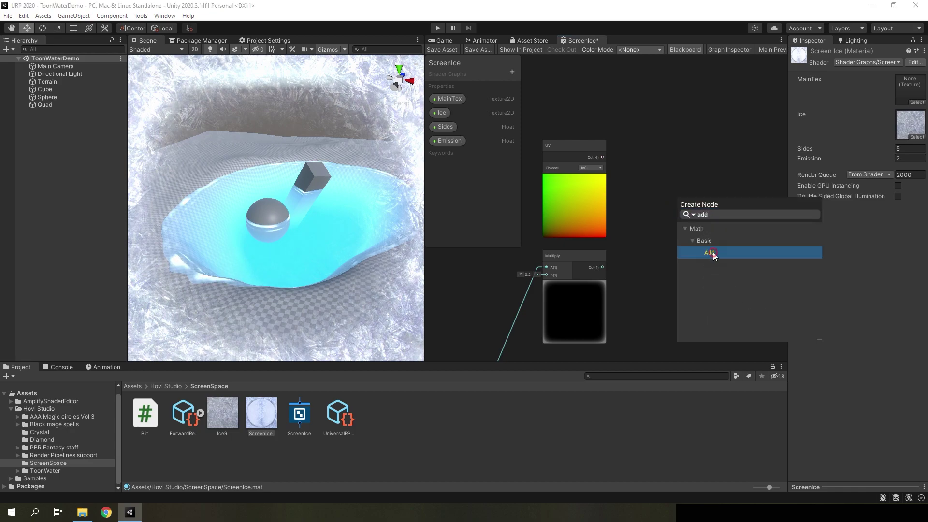
left_click(713, 255)
left_click_drag(602, 157, 682, 234)
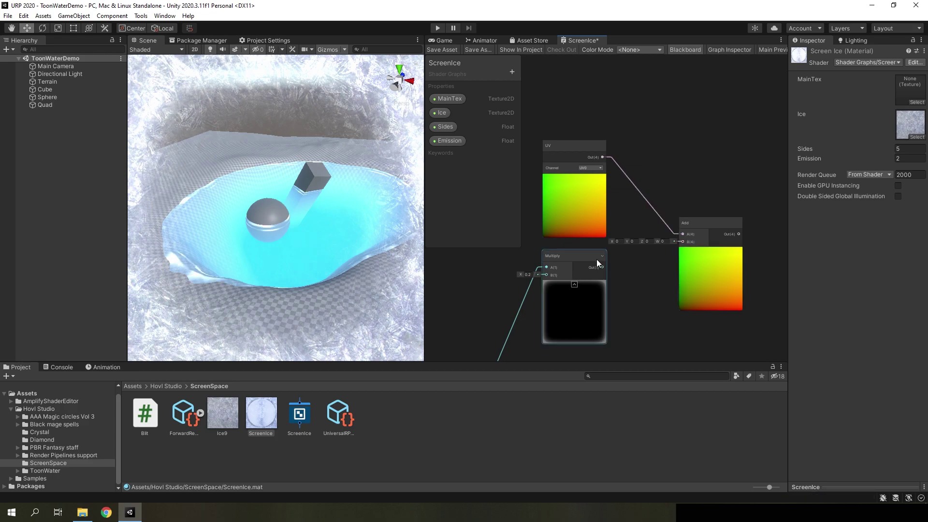
mouse_move(601, 267)
left_mouse_down()
mouse_move(682, 242)
mouse_move(680, 183)
left_mouse_up()
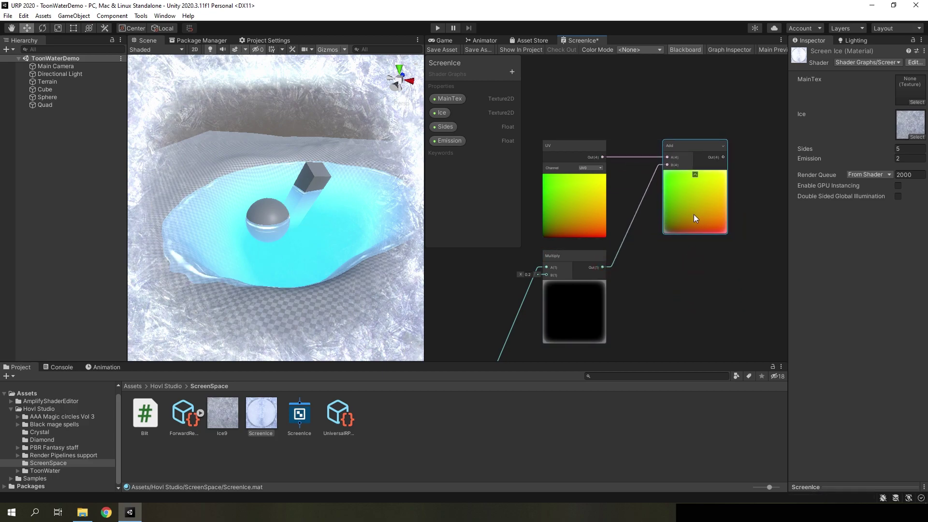
left_click(687, 287)
Add a Subtract node taking UV as A and Multiply as B.
key("space")
type("s")
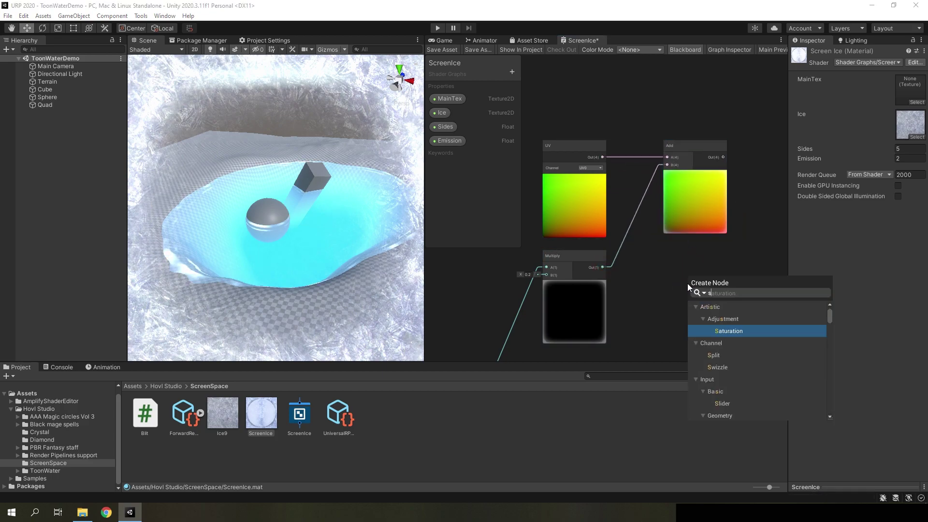
type("ub")
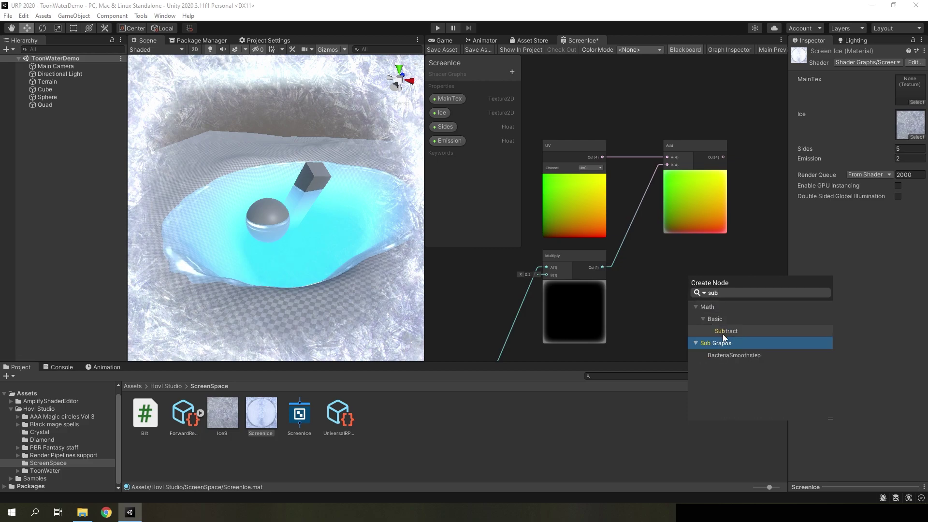
left_click(734, 334)
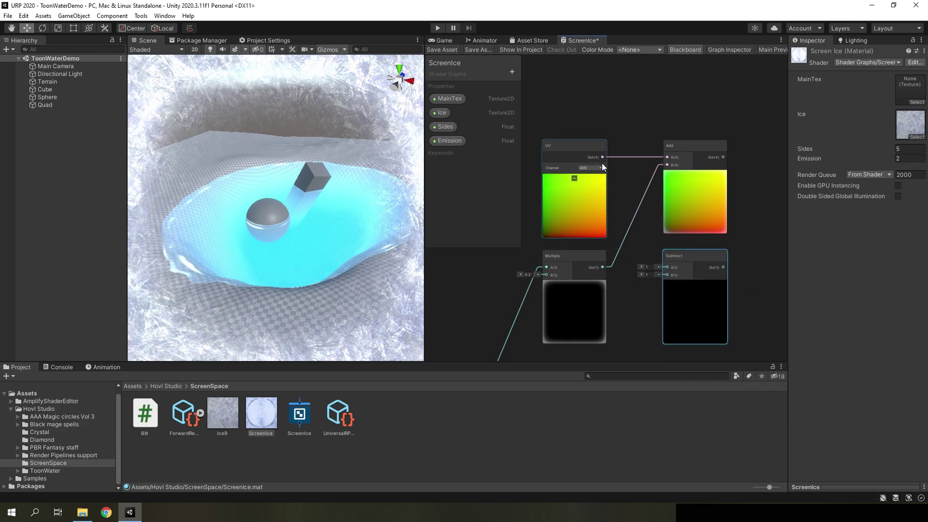
left_click_drag(603, 160, 668, 266)
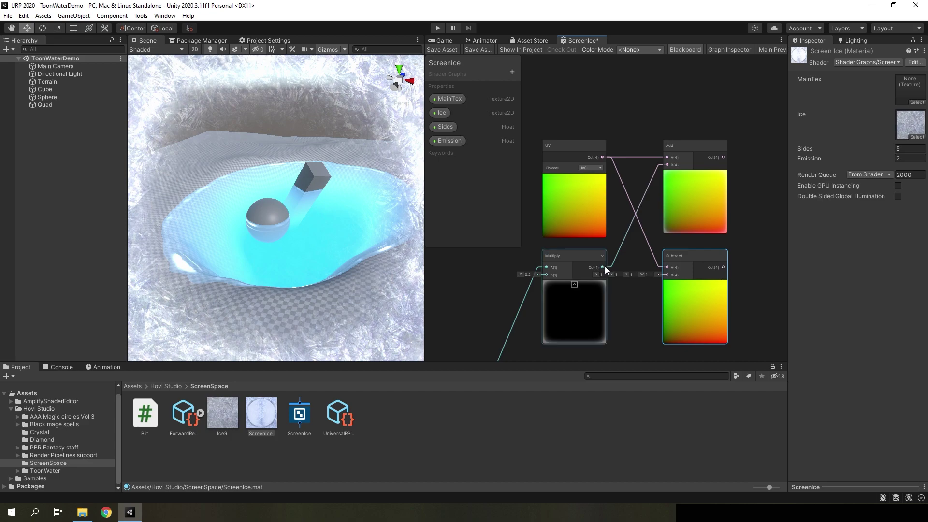
left_click_drag(603, 267, 667, 274)
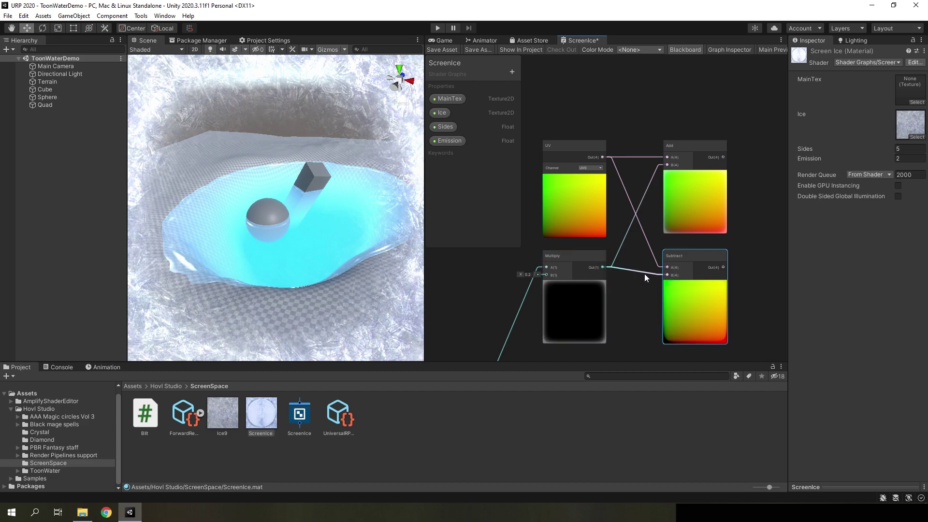
scroll(721, 271, "down", 2)
middle_click_drag(721, 271, 649, 239)
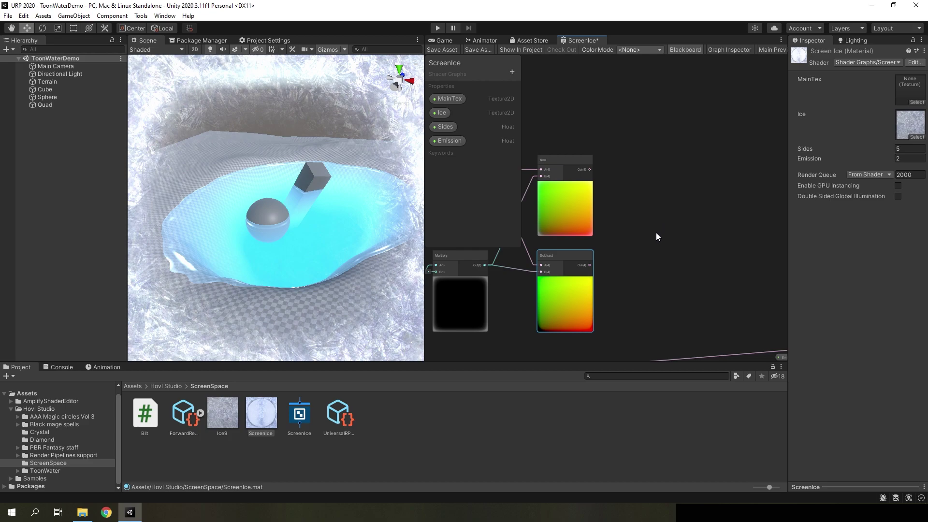
Add a Lerp node (A from Add, T from Ice colour) feeding the MainTex sampler UVs.
key("space")
type("lerp")
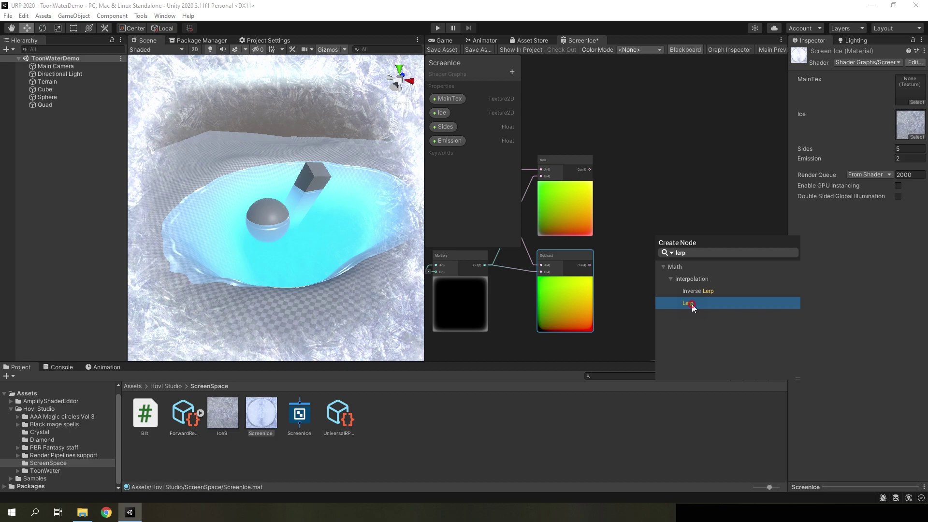
left_click(688, 303)
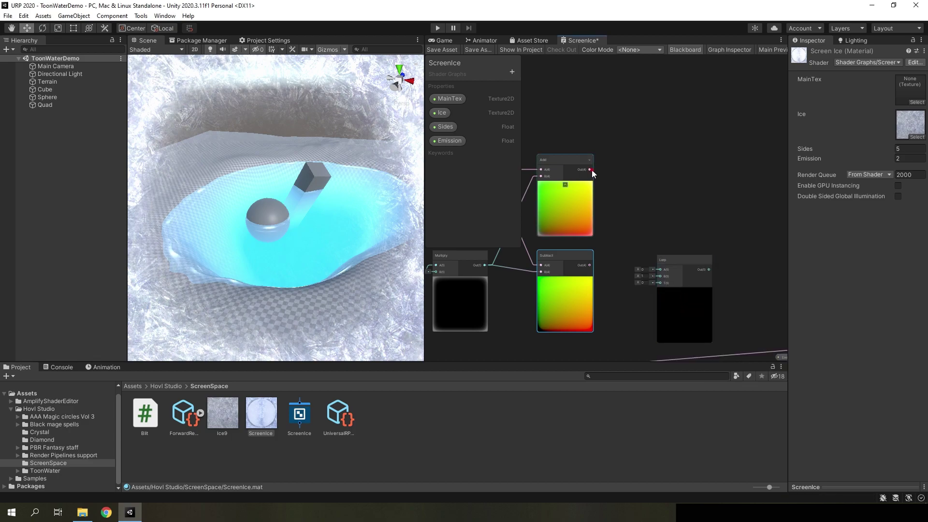
left_click_drag(591, 169, 660, 269)
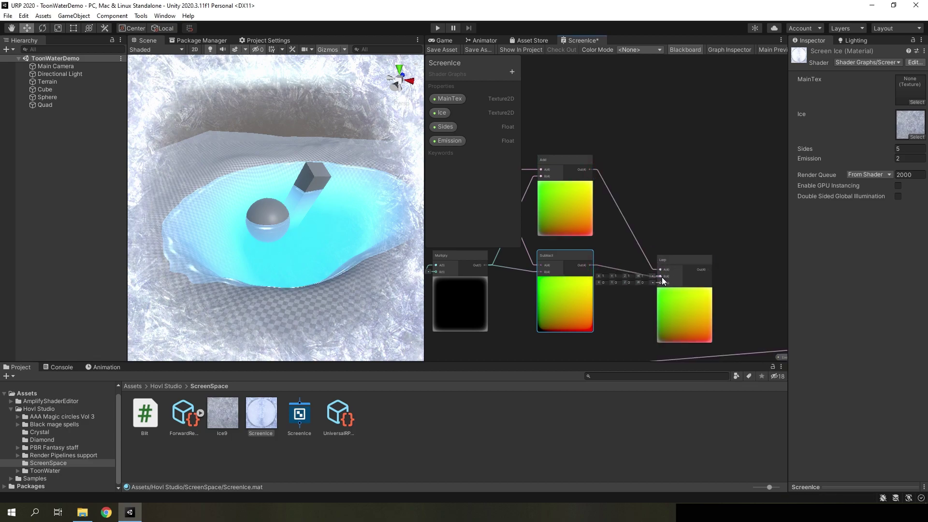
left_click(680, 293)
scroll(644, 289, "down", 3)
scroll(651, 245, "down", 2)
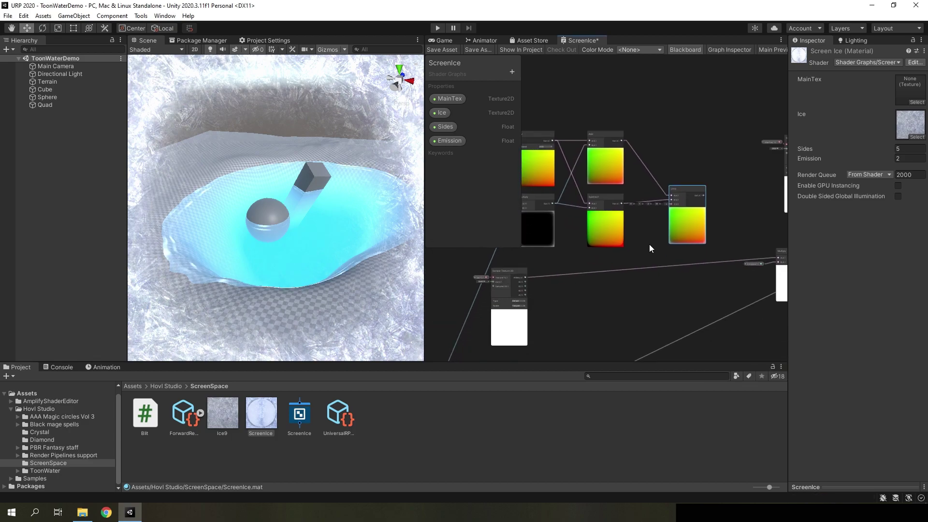
scroll(539, 280, "up", 3)
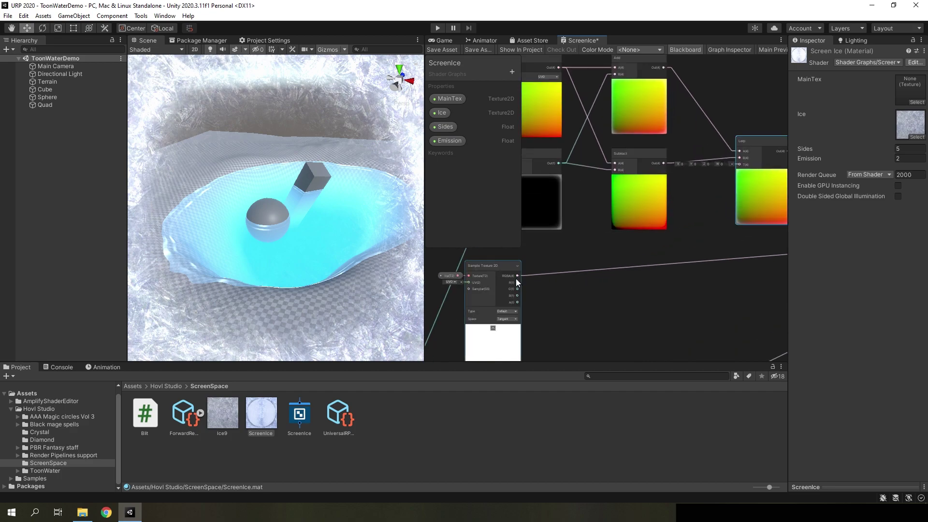
left_click_drag(518, 275, 746, 167)
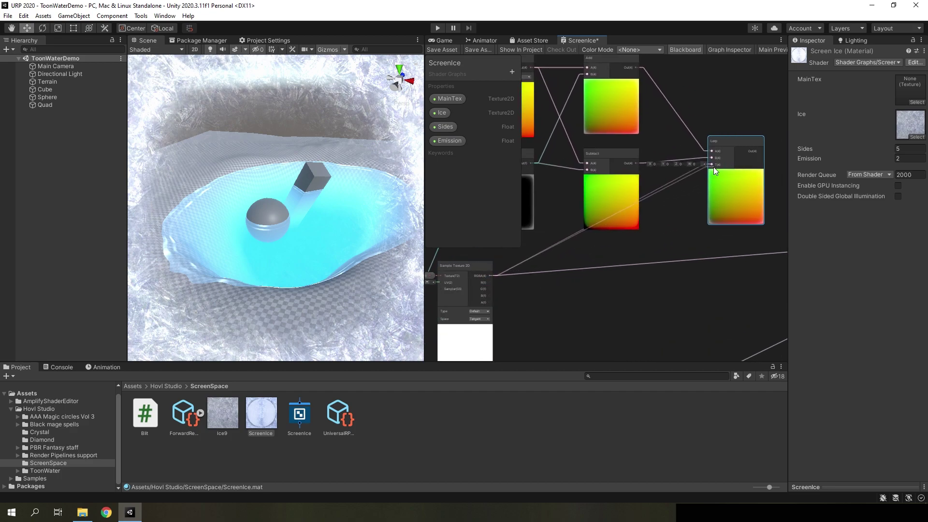
middle_click_drag(713, 167, 569, 223)
left_click_drag(574, 220, 702, 149)
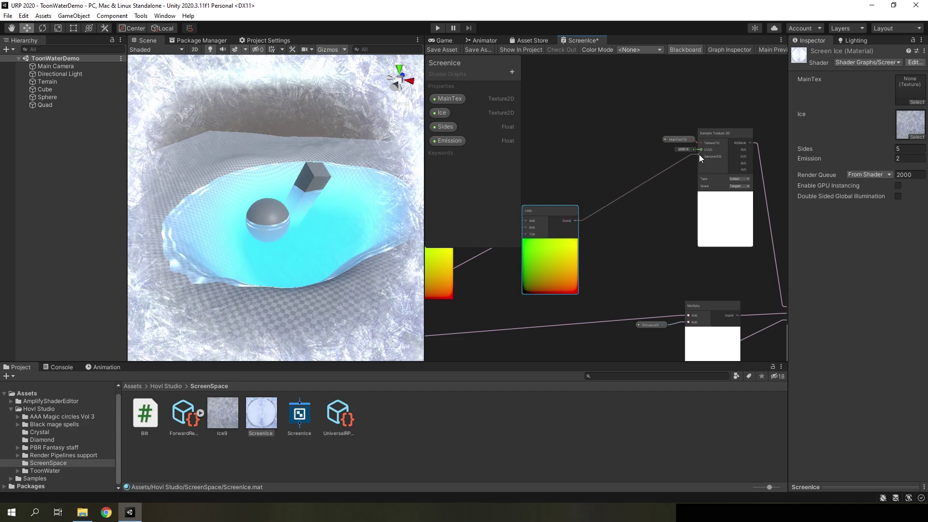
scroll(599, 279, "down", 2)
middle_click_drag(599, 279, 691, 191)
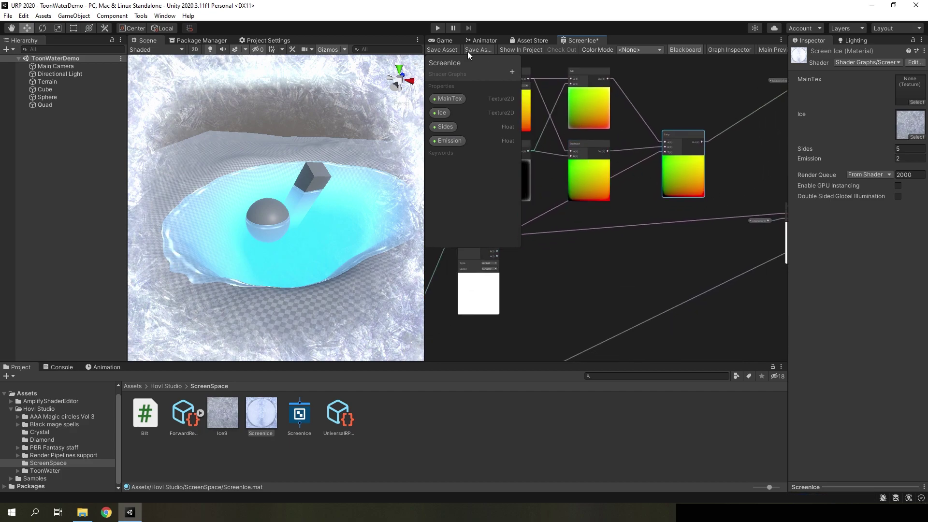
Save the ScreenIce graph and set the material's Sides value to 7.19.
left_click(447, 51)
left_click_drag(815, 147, 893, 144)
scroll(636, 274, "down", 3)
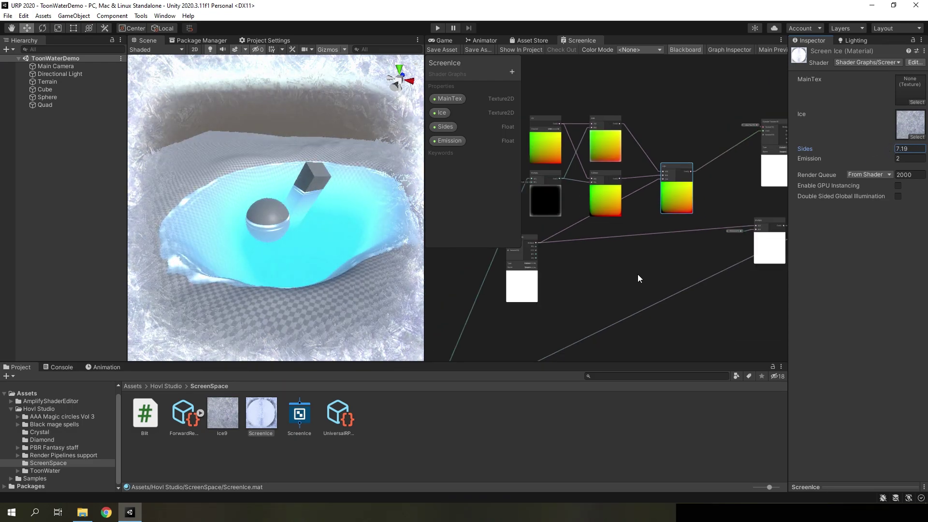
scroll(595, 265, "up", 1)
scroll(596, 243, "up", 1)
scroll(572, 240, "up", 1)
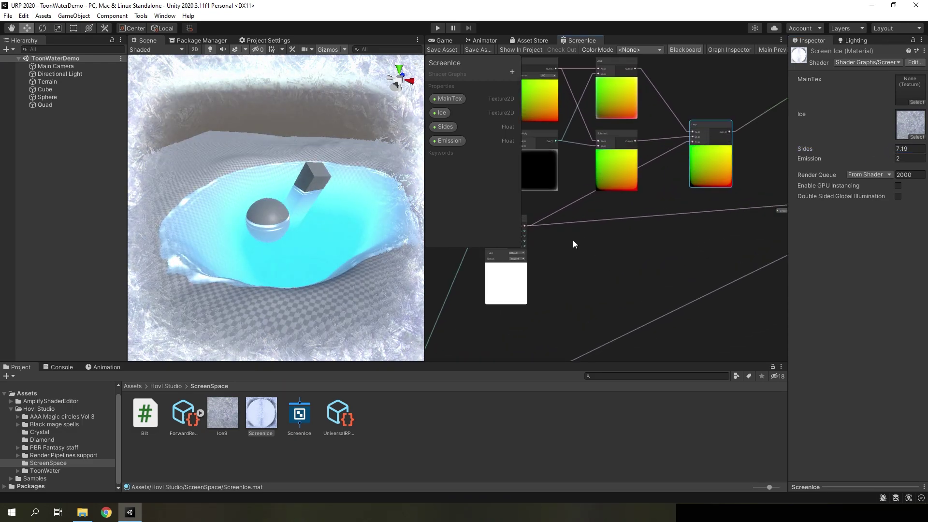
scroll(591, 262, "up", 1)
scroll(591, 263, "up", 1)
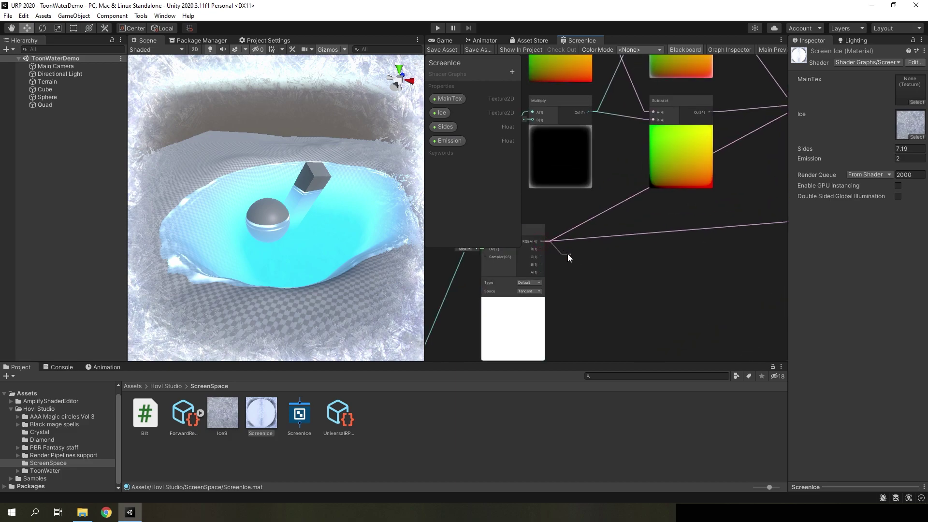
key("space")
key("Escape")
middle_click_drag(556, 286, 694, 245)
Make Ice9 the default texture of the Ice property.
scroll(679, 255, "down", 1)
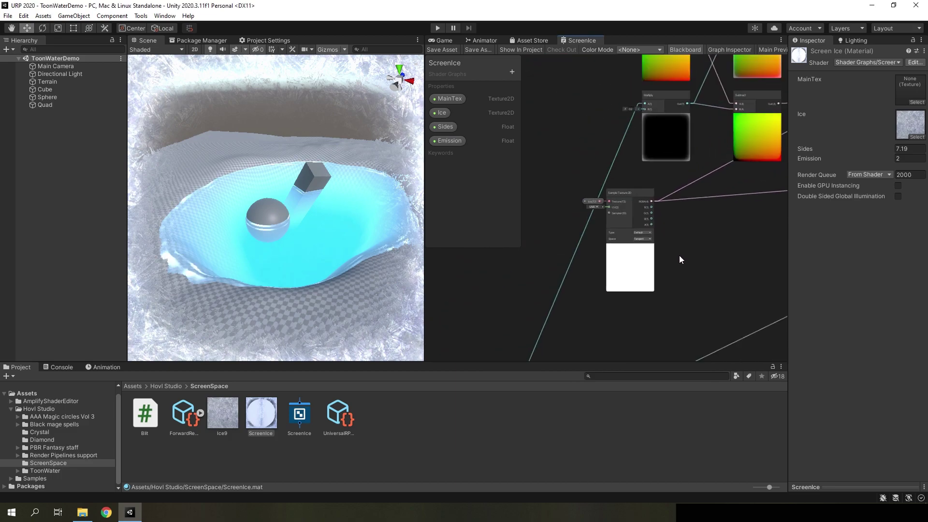
left_click(441, 112)
left_click(727, 50)
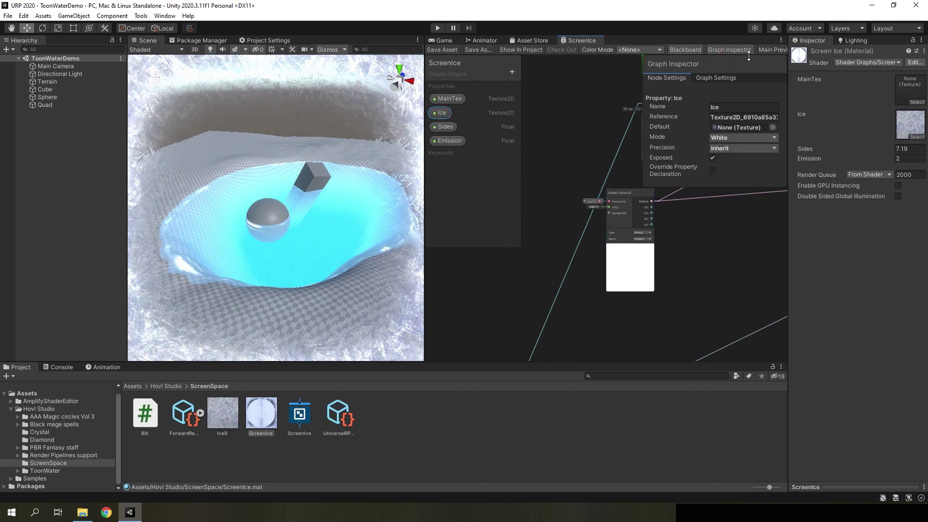
left_click_drag(222, 413, 727, 127)
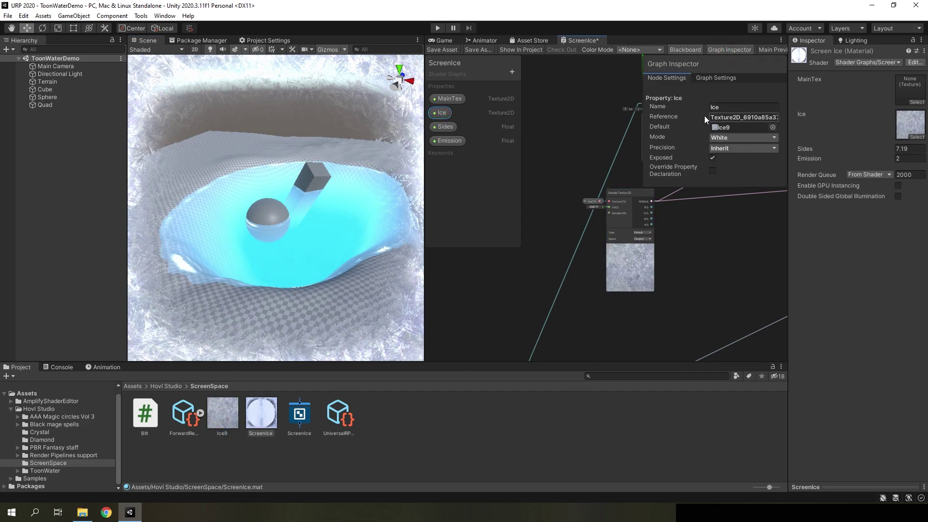
left_click(720, 51)
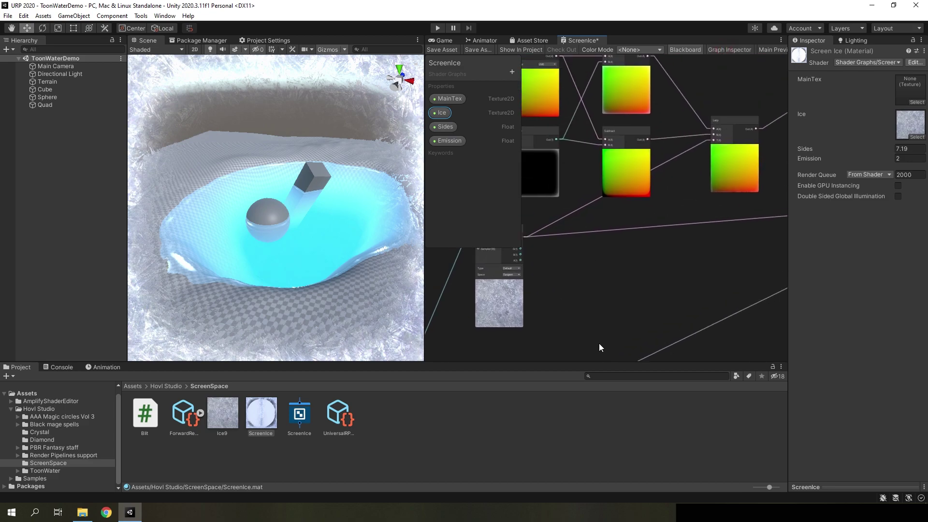
scroll(579, 266, "up", 3)
Add a Power node to the graph beside the Lerp.
key("space")
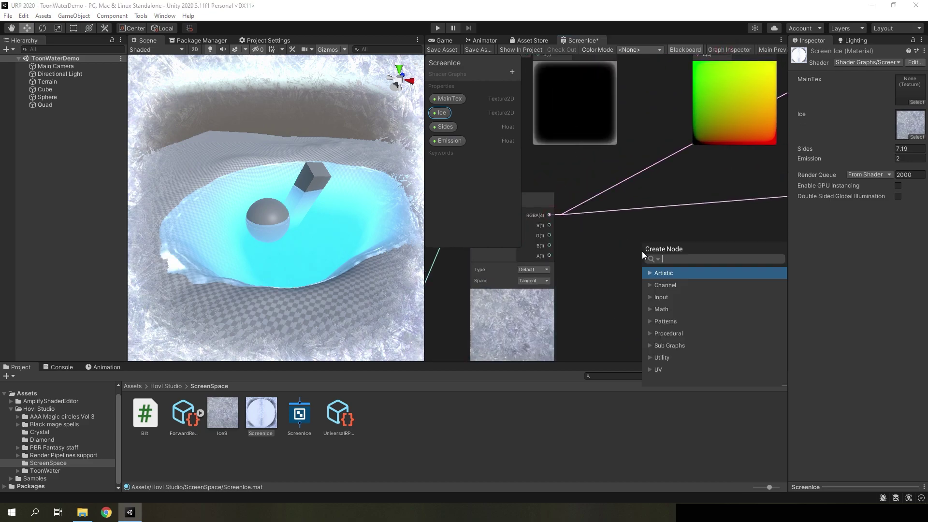
type("powe")
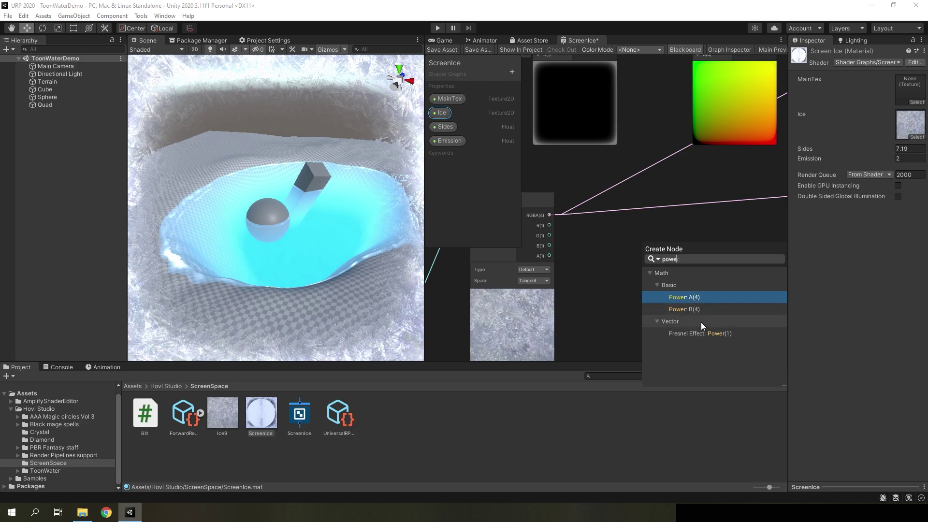
left_click(692, 298)
left_click_drag(683, 295, 724, 263)
scroll(721, 298, "down", 1)
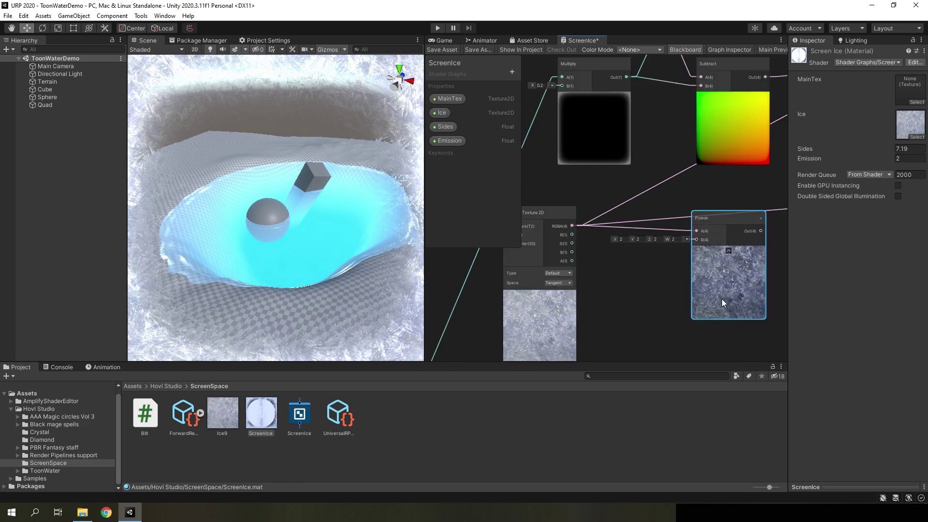
middle_click_drag(717, 278, 623, 291)
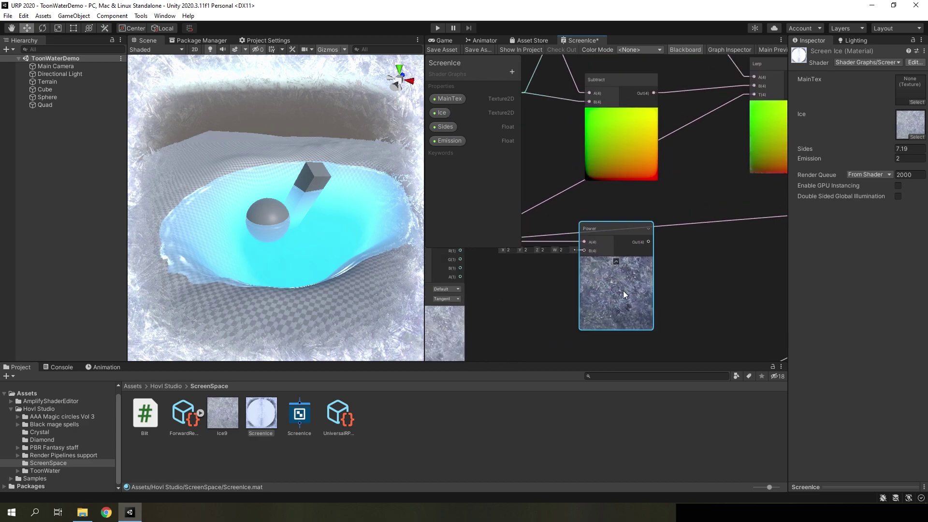
scroll(623, 292, "down", 2)
scroll(628, 305, "up", 2)
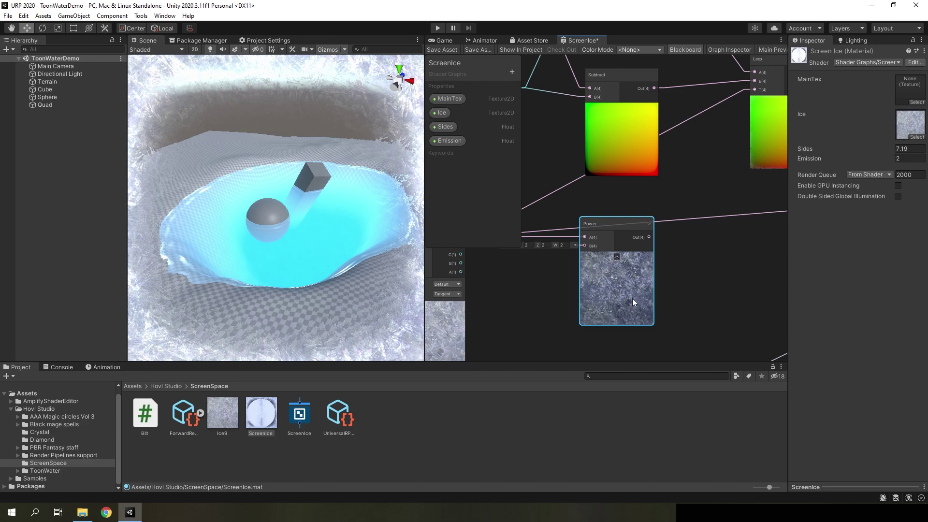
middle_click_drag(647, 306, 624, 324)
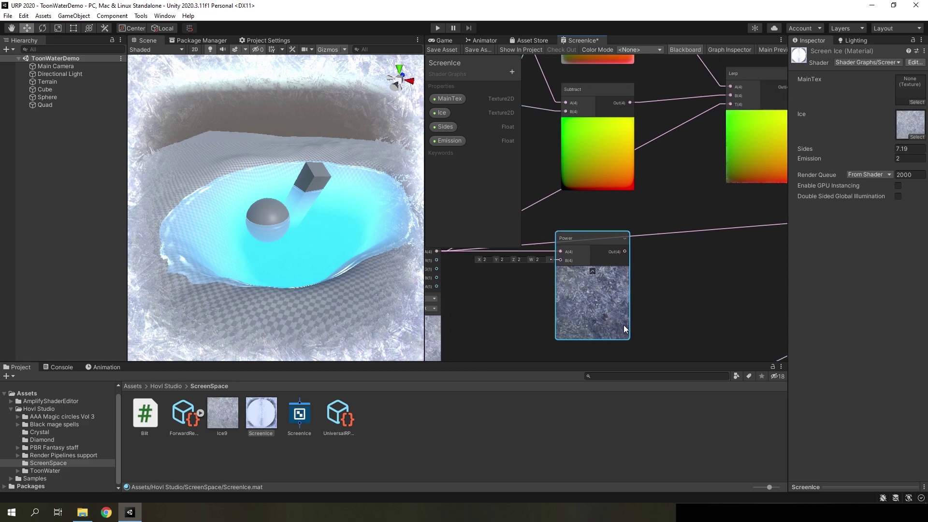
scroll(618, 294, "down", 1)
Feed Power into a Multiply node with B of 4 on all components, wired to Lerp's T.
left_click_drag(614, 262, 697, 265)
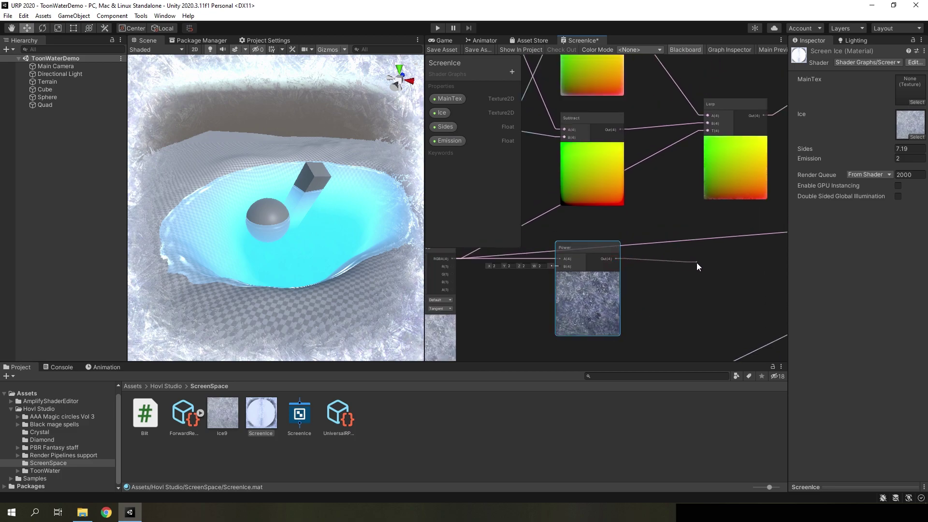
type("mul")
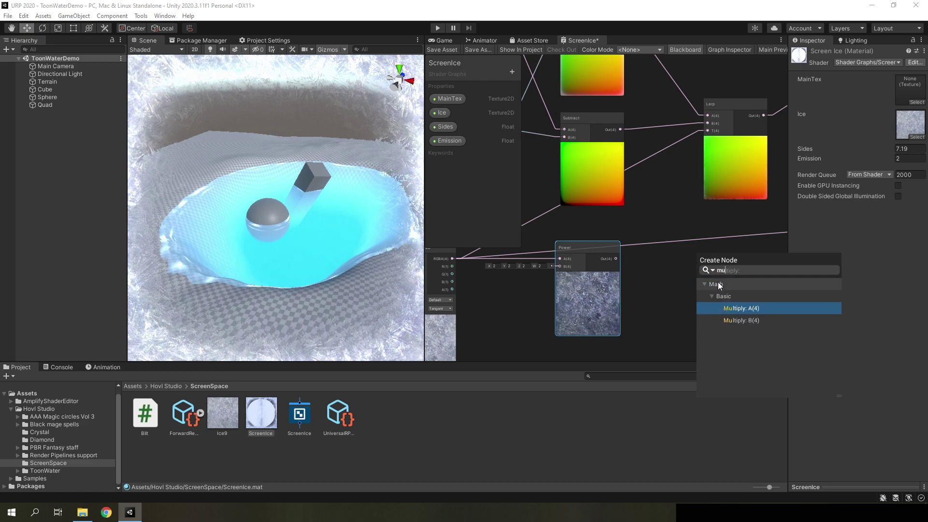
left_click(737, 308)
left_click_drag(737, 310, 760, 288)
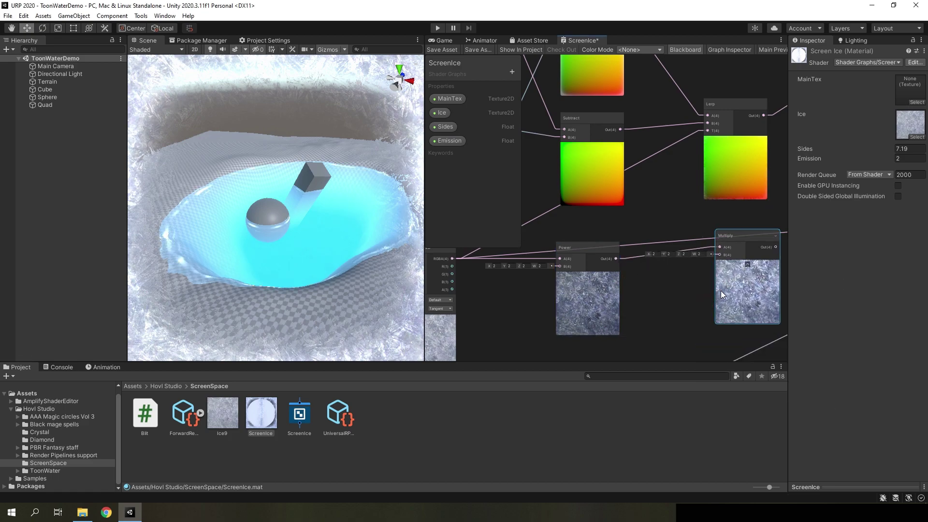
type("4")
key("Tab")
type("4")
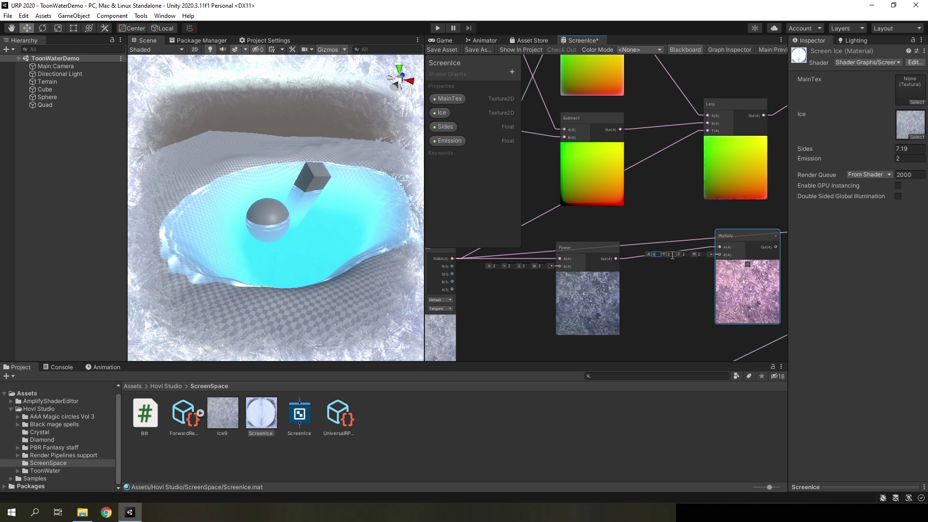
key("Tab")
type("4")
key("Tab")
type("4")
scroll(674, 303, "down", 2)
scroll(673, 303, "down", 1)
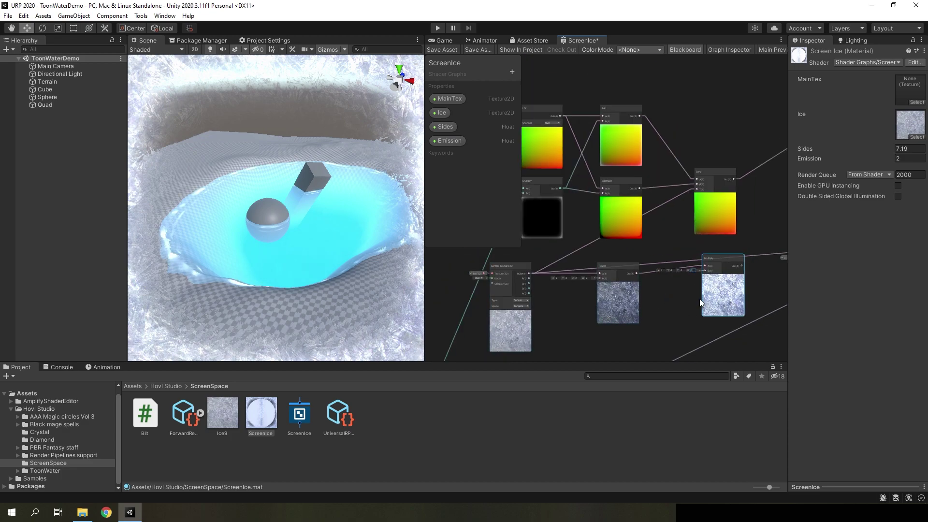
scroll(700, 299, "up", 1)
mouse_move(700, 298)
middle_mouse_down()
mouse_move(613, 289)
mouse_move(718, 280)
middle_mouse_up()
scroll(718, 279, "down", 1)
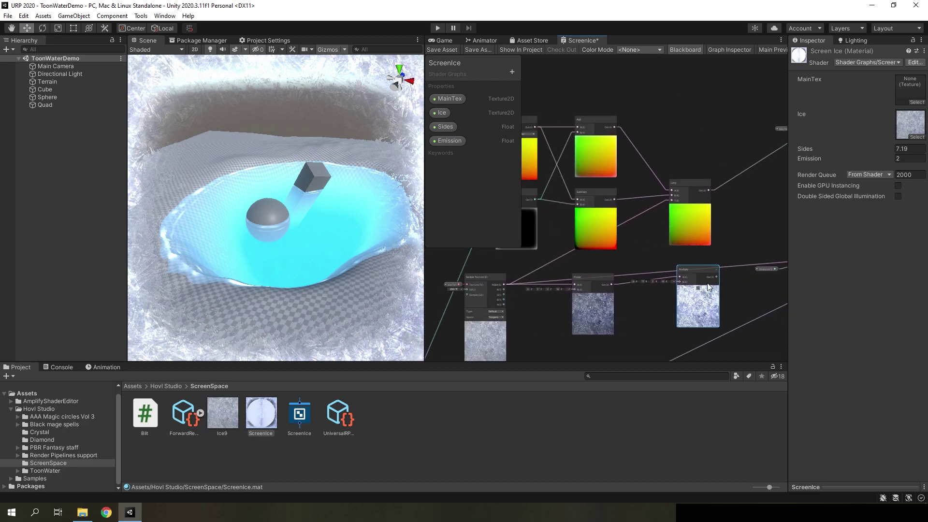
mouse_move(707, 282)
left_mouse_down()
mouse_move(682, 290)
mouse_move(671, 199)
left_mouse_up()
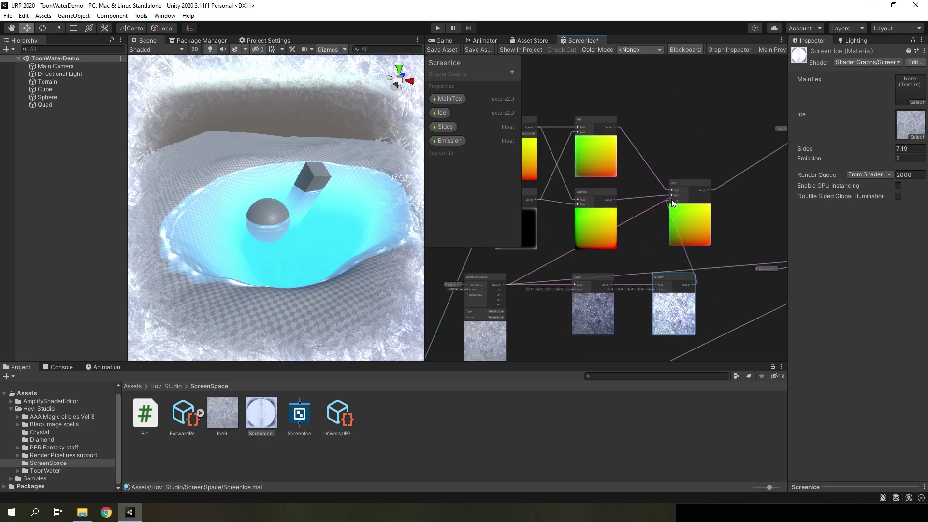
Save the shader, show the Game view, and lower Sides to 5.06 to compare frost thickness.
left_click(444, 50)
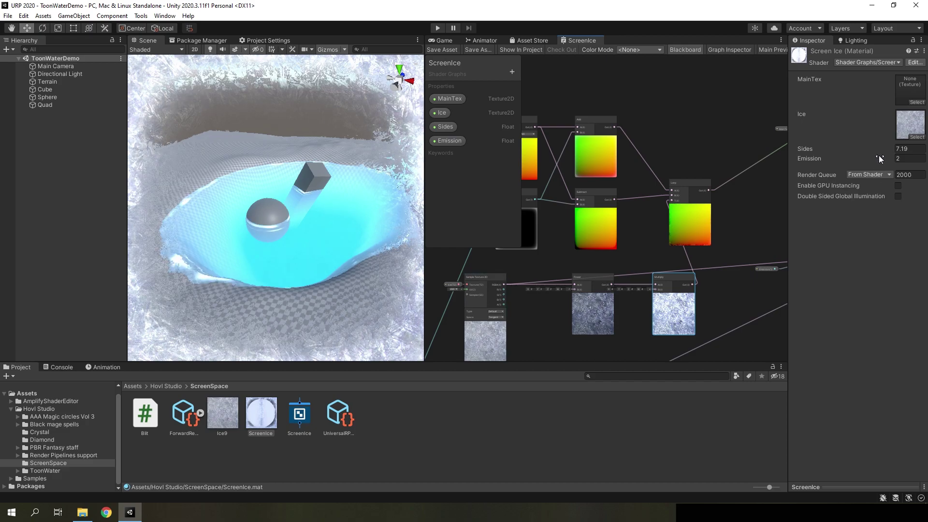
mouse_move(884, 148)
left_mouse_down()
mouse_move(871, 148)
mouse_move(914, 143)
mouse_move(880, 146)
left_mouse_up()
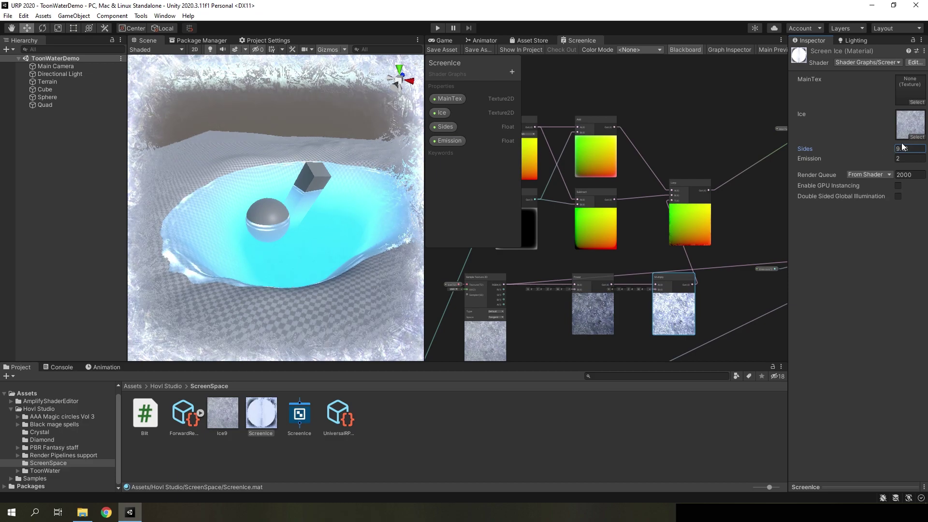
left_click(716, 316)
mouse_move(717, 319)
left_mouse_down()
mouse_move(568, 312)
mouse_move(577, 319)
left_mouse_up()
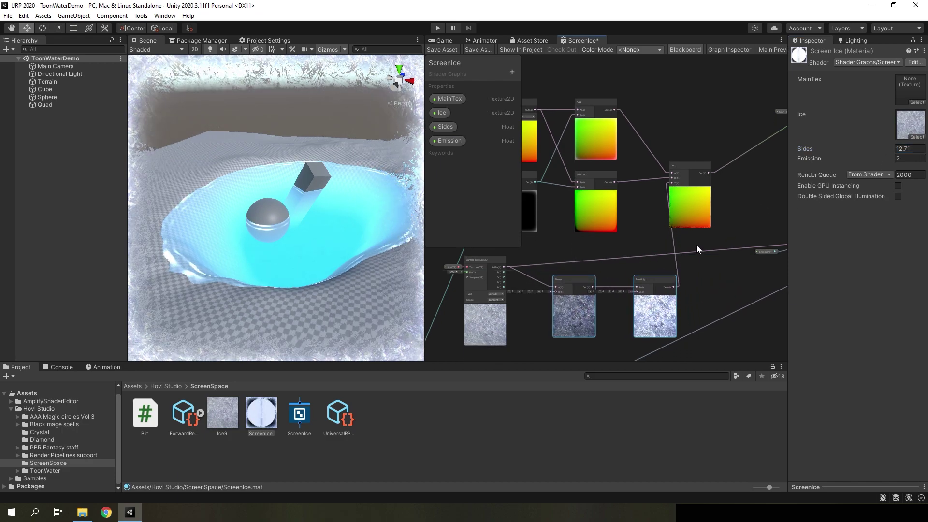
left_click(443, 40)
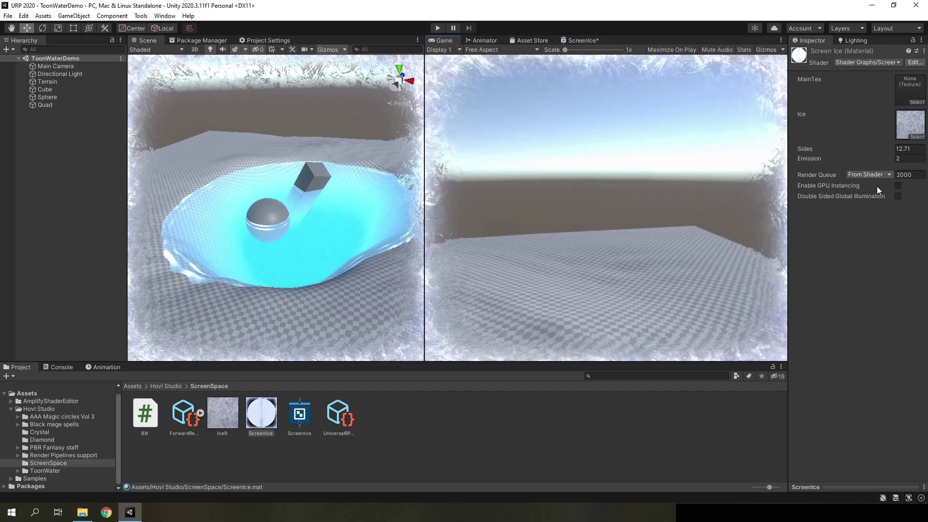
mouse_move(887, 148)
left_mouse_down()
mouse_move(834, 157)
mouse_move(883, 147)
left_mouse_up()
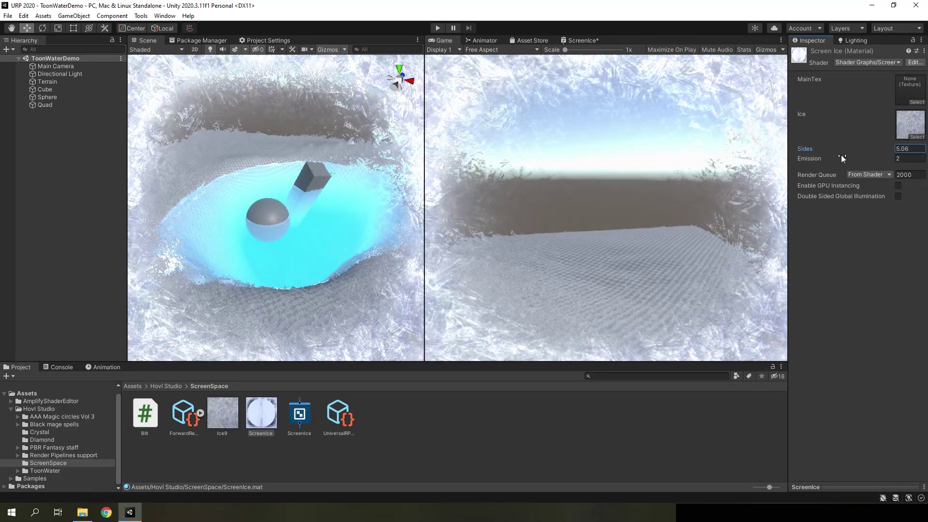